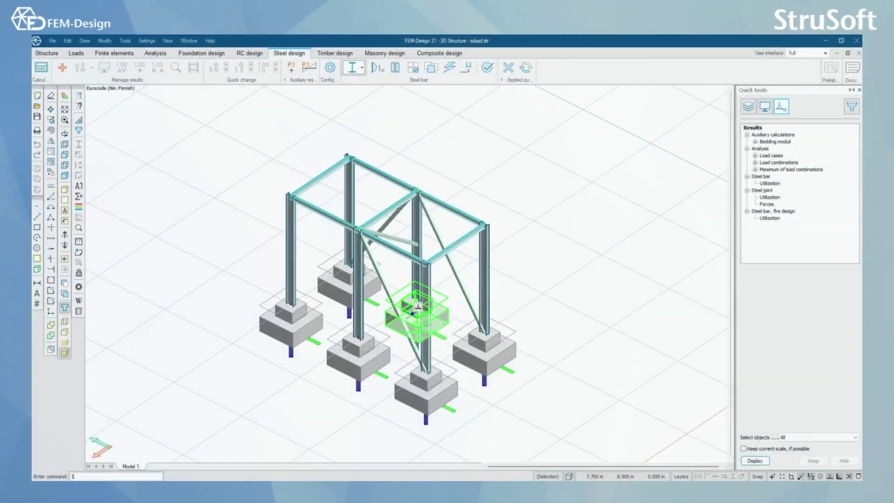
mouse_move(417, 307)
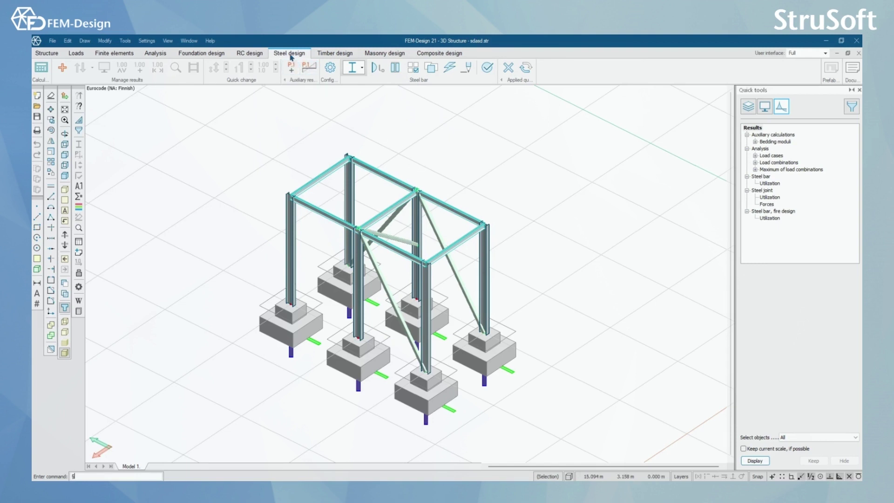
left_click(352, 68)
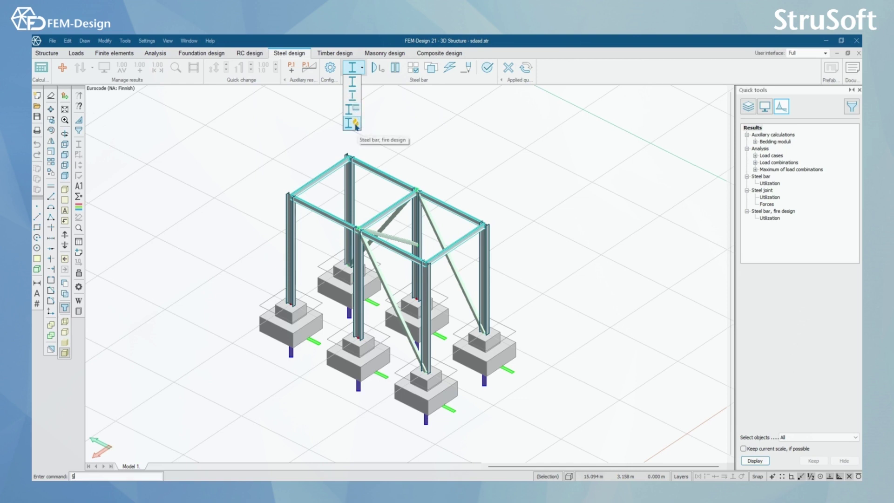
left_click(579, 77)
middle_click_drag(473, 271, 438, 256)
scroll(437, 256, "up", 2)
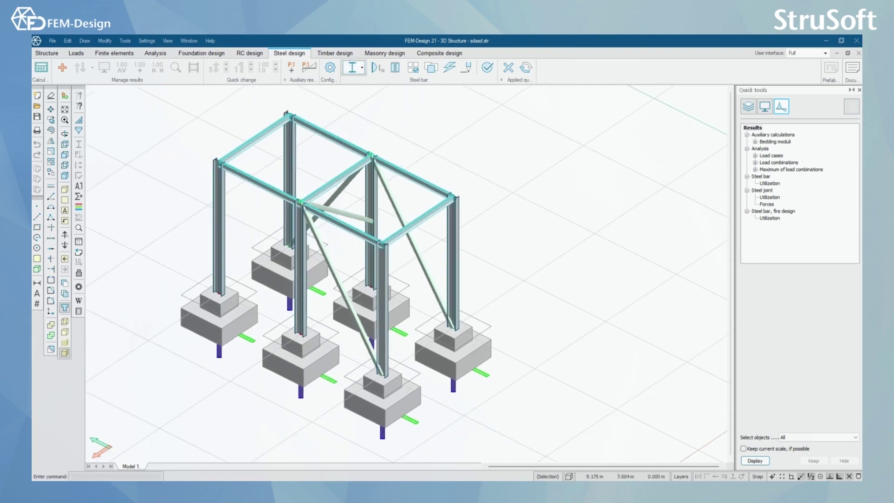
middle_click_drag(332, 259, 344, 259)
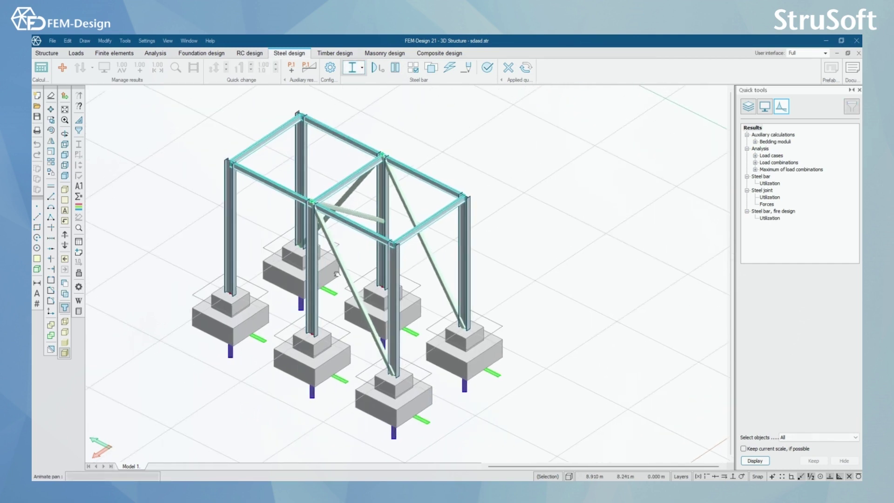
Step: Open the default beam properties from the structure tools and examine the general settings and the steel profiles in the section library
left_click(48, 55)
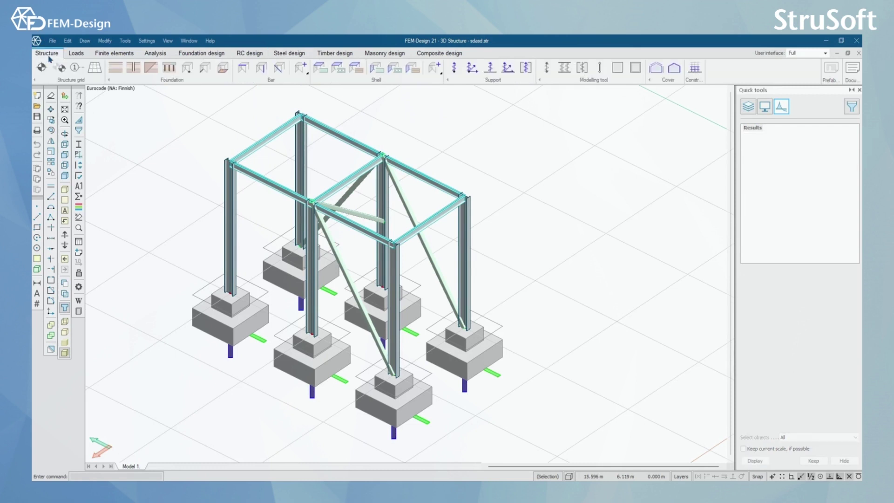
middle_click_drag(348, 203, 321, 195)
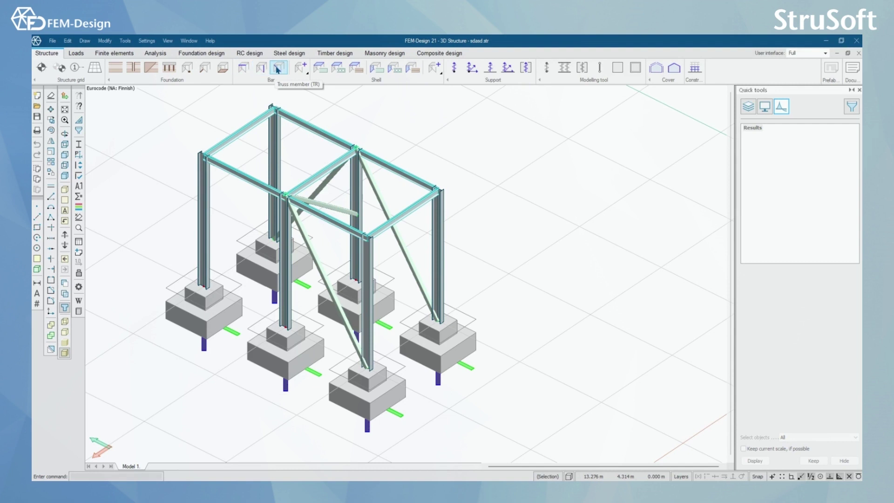
left_click(243, 68)
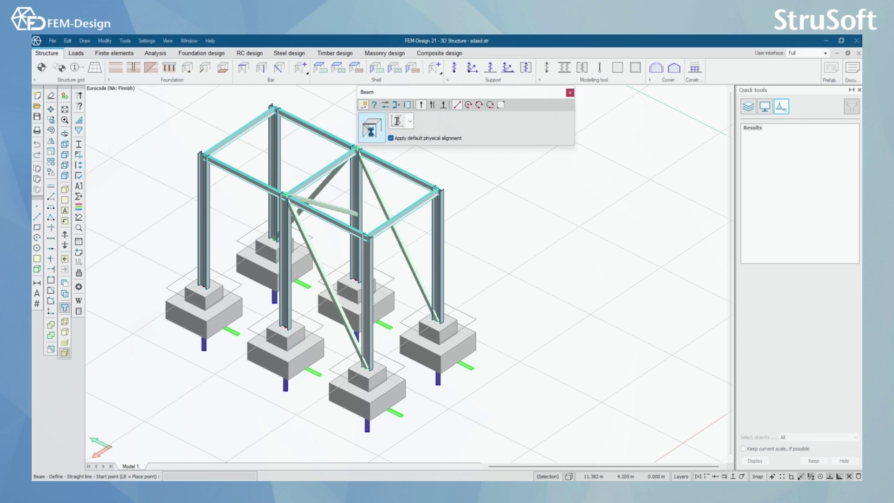
left_click(371, 129)
left_click(362, 133)
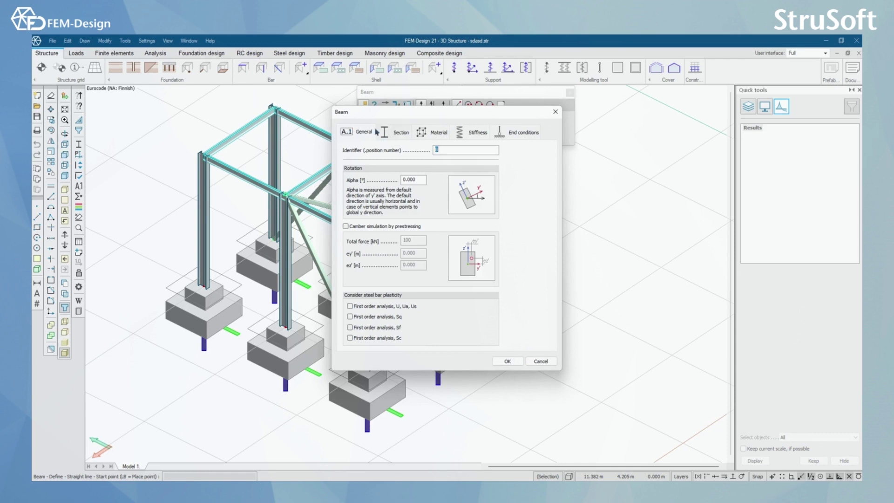
left_click(404, 137)
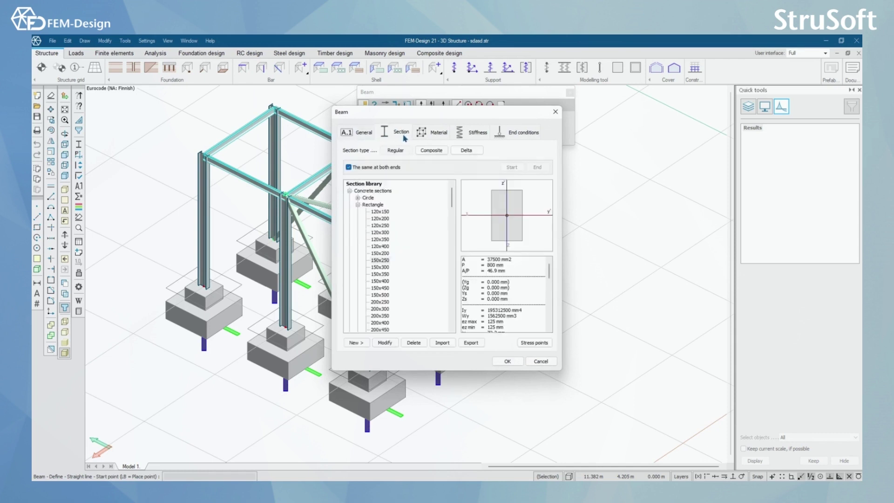
left_click(358, 205)
left_click(350, 223)
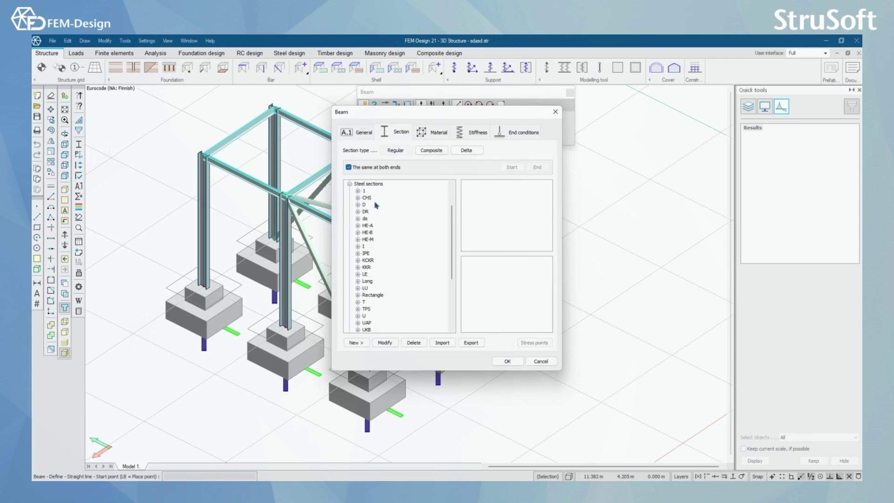
Step: Preview steel S 355 as the beam material, review the stiffness modifiers and end conditions, and discard the settings
left_click(438, 134)
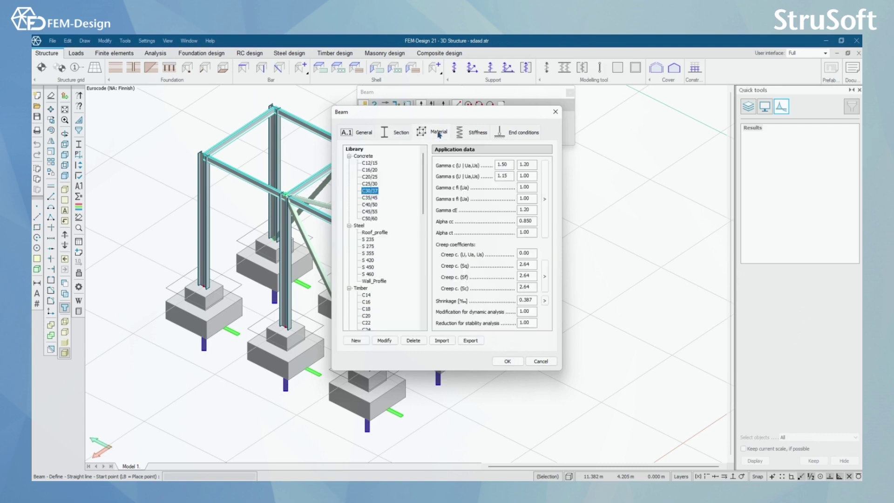
left_click(370, 255)
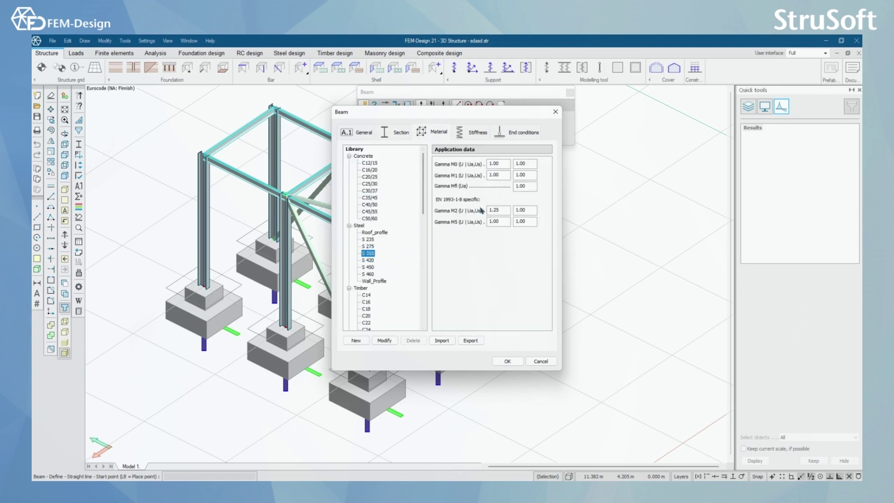
left_click(476, 134)
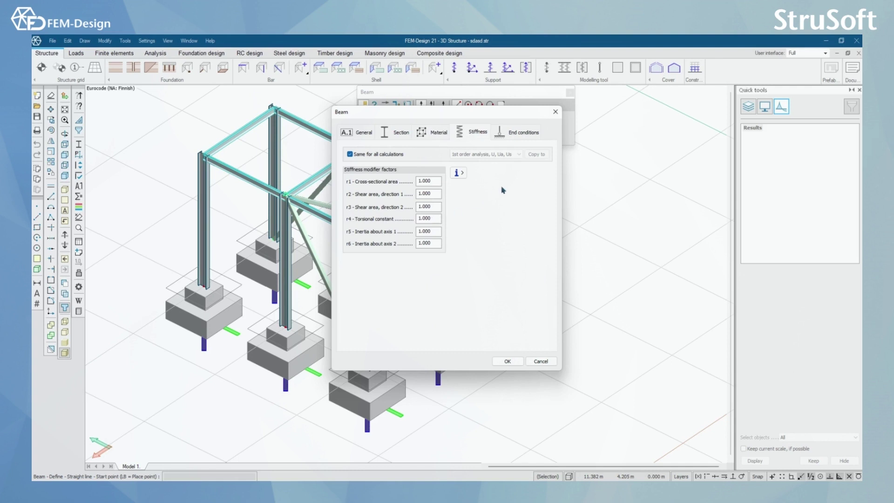
left_click(518, 134)
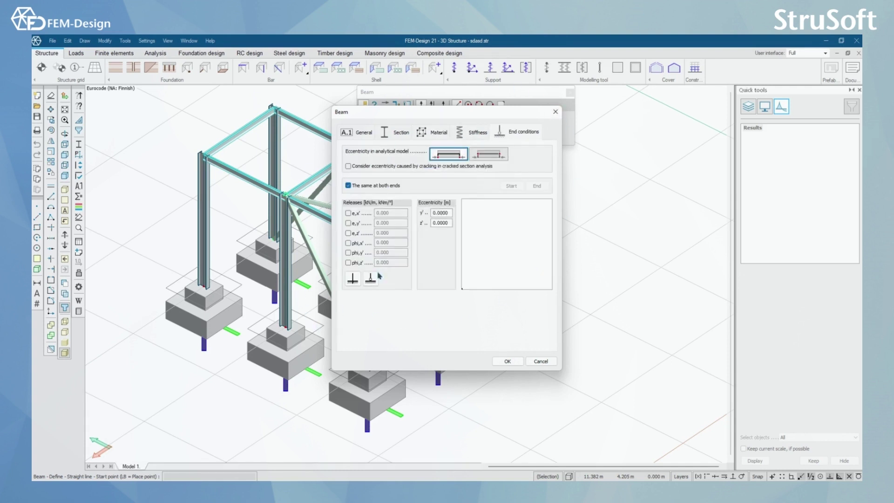
left_click(554, 112)
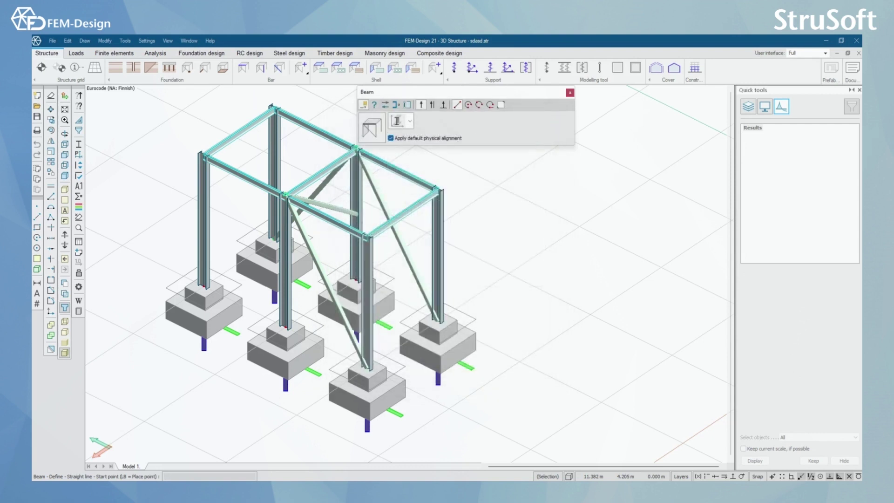
Step: Examine the default column properties, covering general data, section, material, stiffness and end conditions, and close them unchanged
left_click(262, 68)
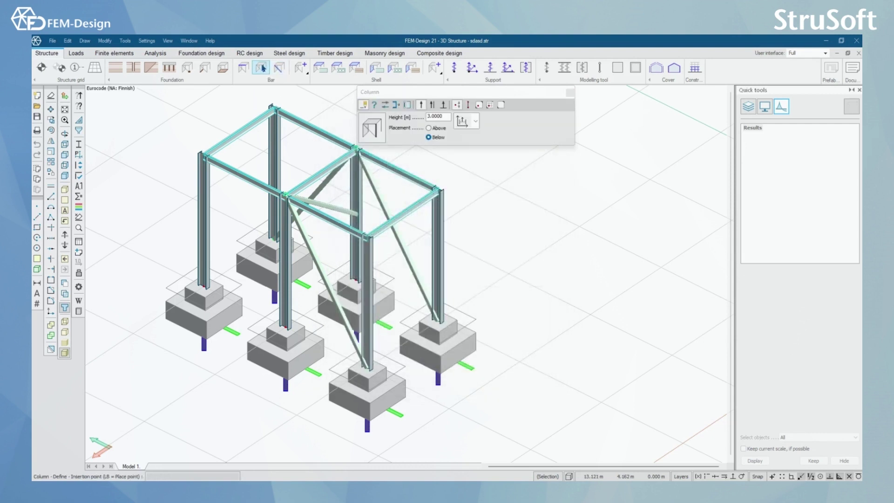
left_click(378, 131)
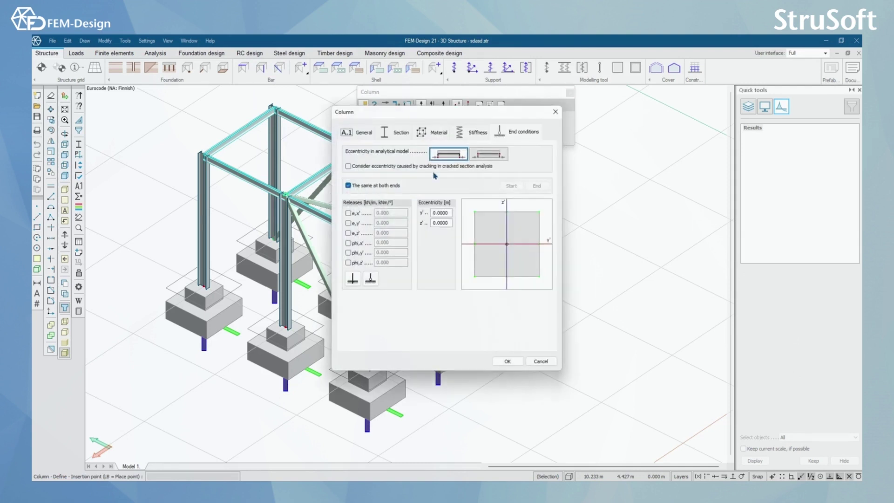
left_click(359, 134)
left_click(399, 133)
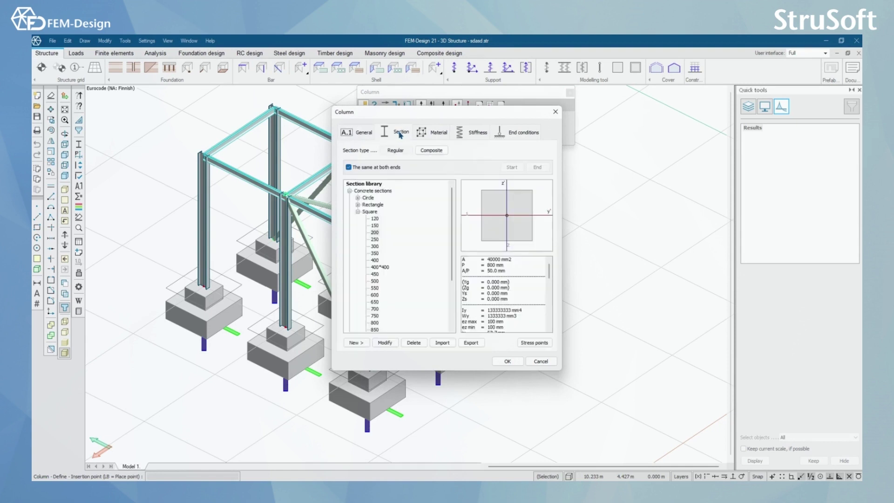
left_click(438, 134)
left_click(486, 136)
left_click(526, 136)
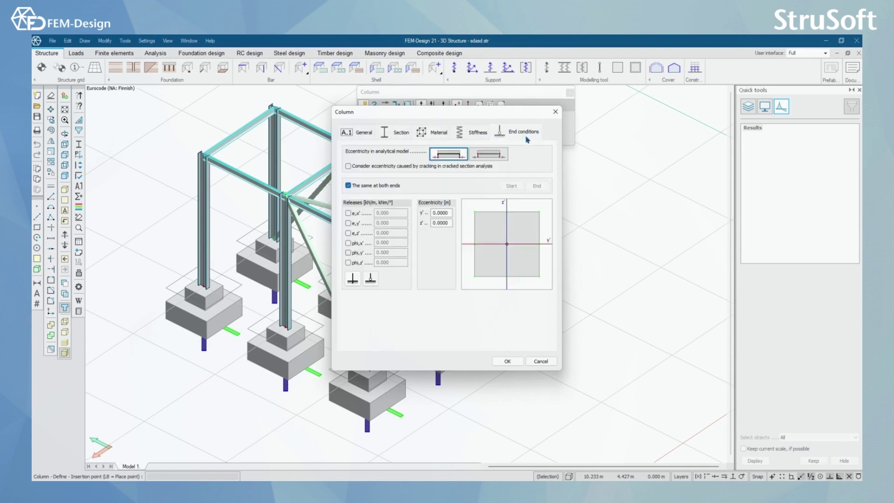
left_click(555, 112)
left_click(570, 92)
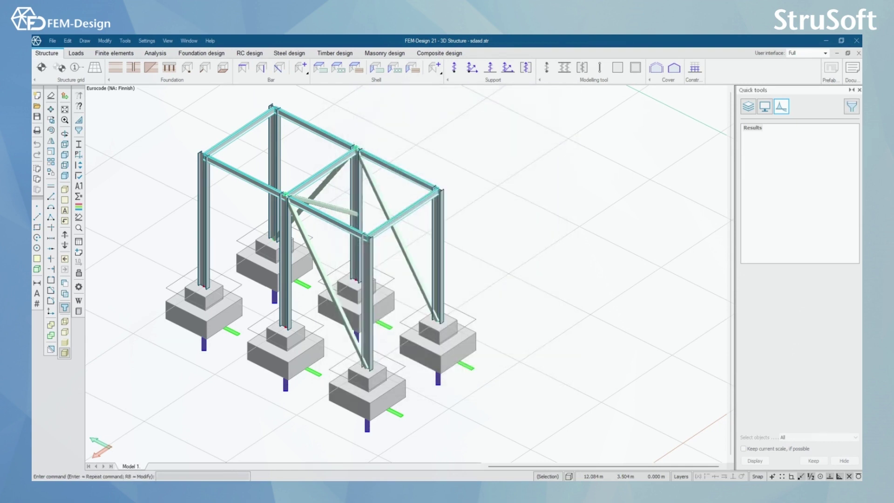
Step: Examine the default truss member properties, covering general data, section, material and stiffness, and close them unchanged
left_click(279, 69)
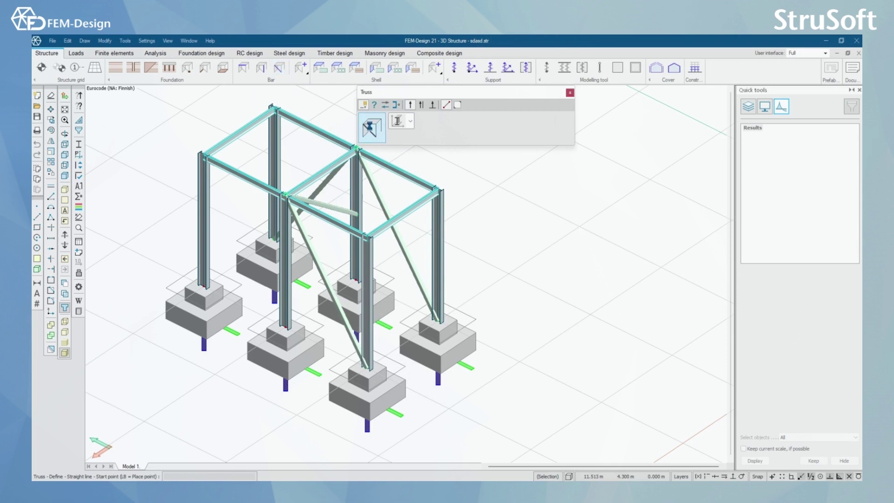
left_click(371, 130)
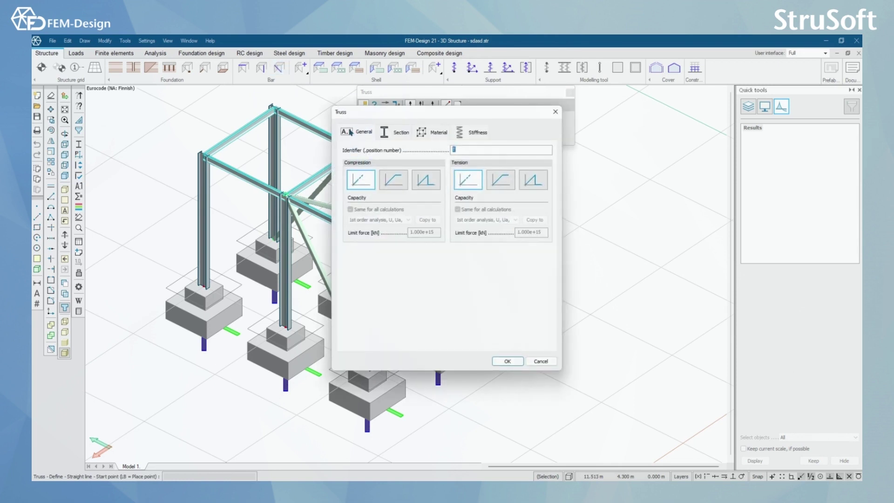
left_click_drag(402, 115, 411, 129)
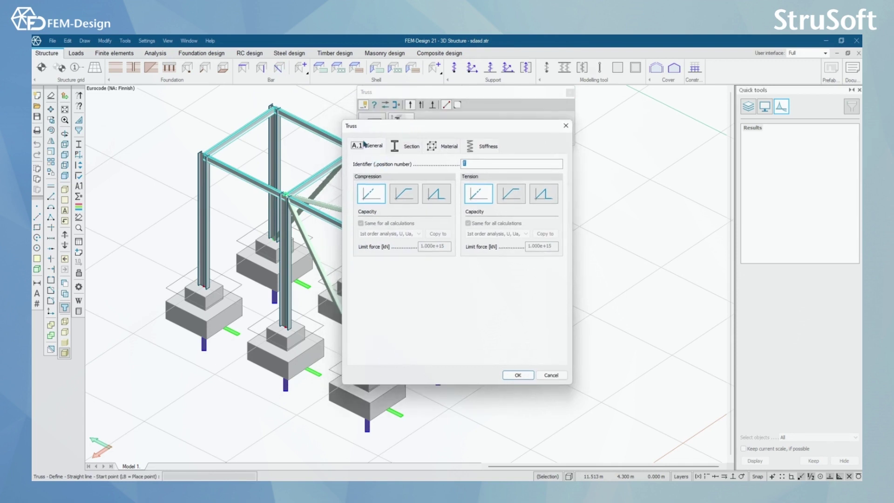
left_click(413, 148)
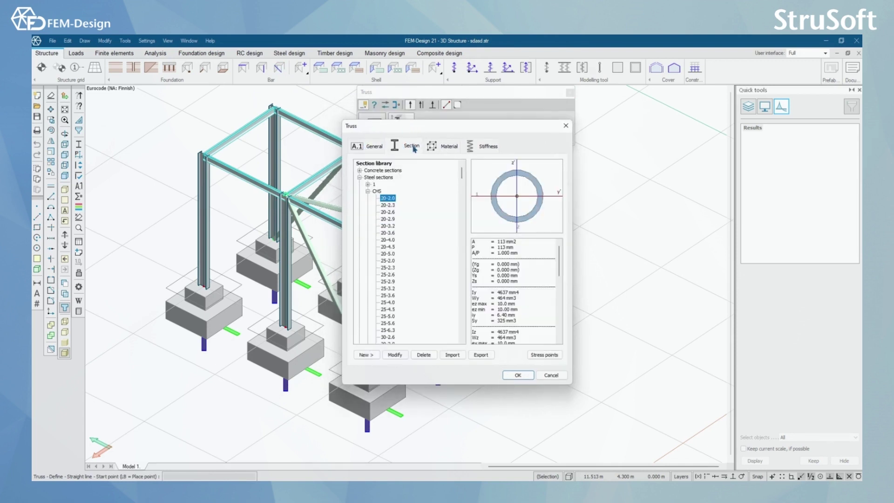
left_click(456, 150)
left_click(488, 146)
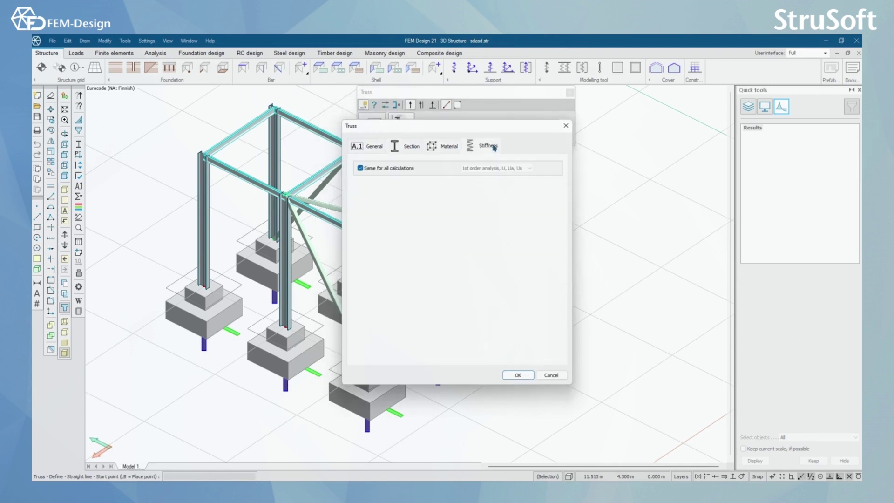
left_click(565, 125)
left_click(568, 92)
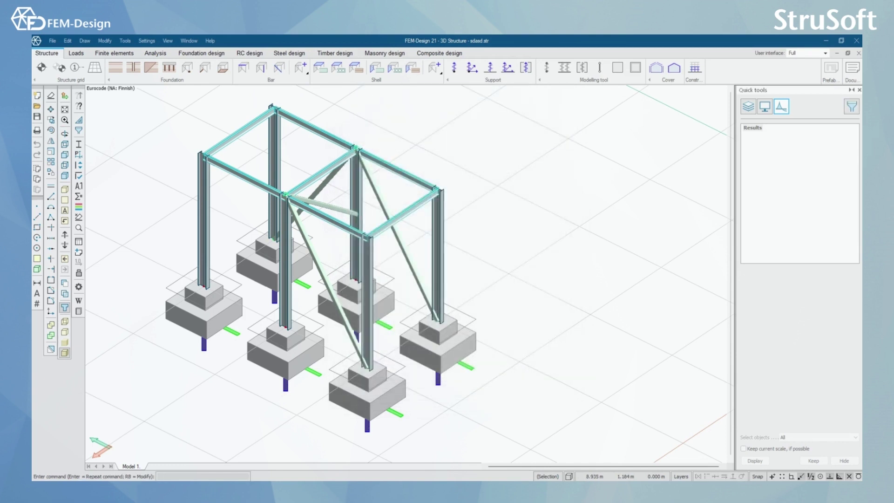
Step: Open the buckling length tool for steel bar design and display the bars' flexural buckling lengths in the stiff and weak directions
middle_click_drag(311, 245, 349, 274)
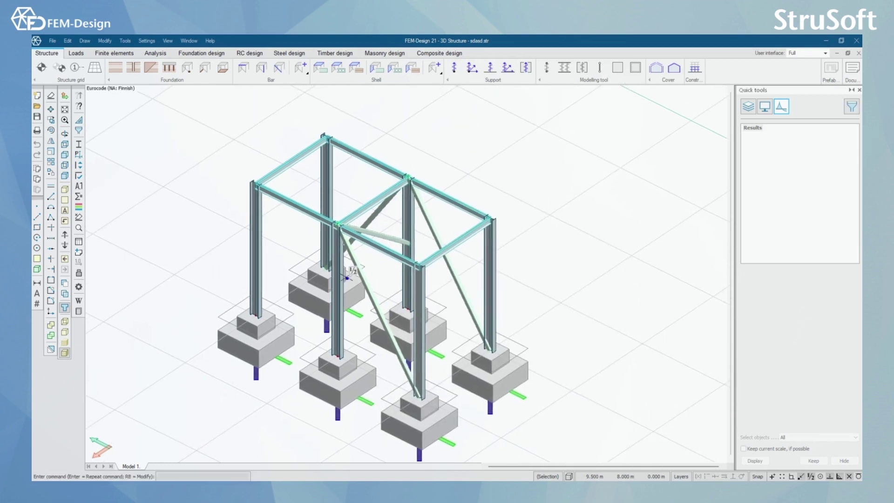
left_click_drag(350, 274, 370, 280)
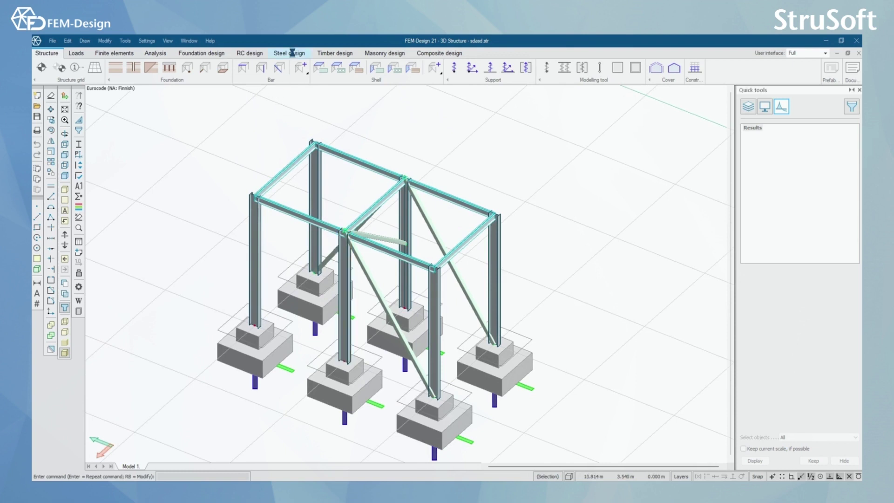
left_click(291, 53)
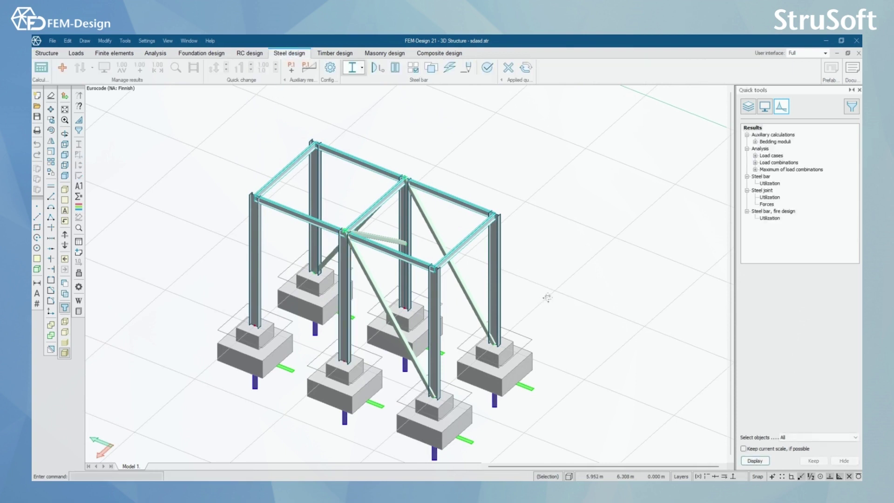
middle_click_drag(546, 297, 525, 291, "shift")
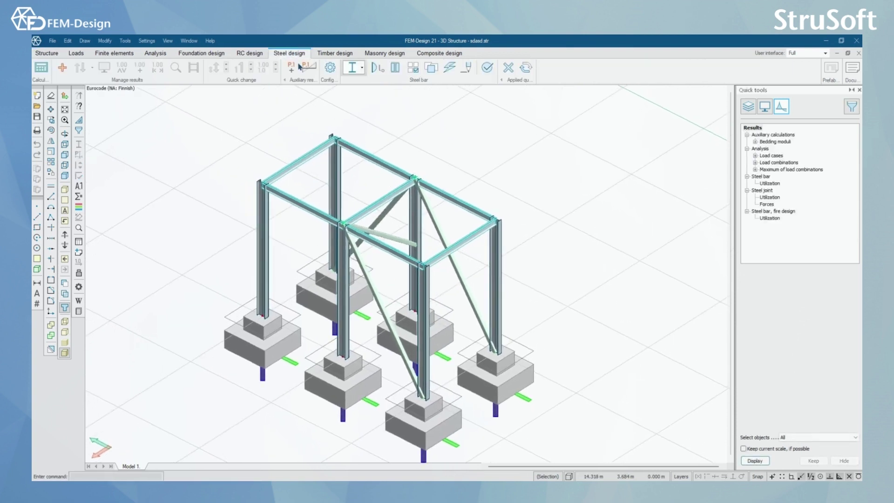
left_click(362, 68)
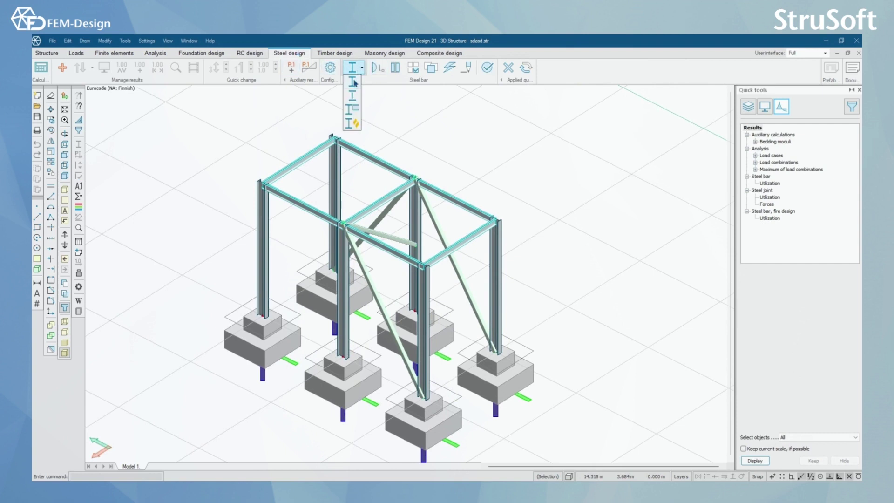
left_click(377, 81)
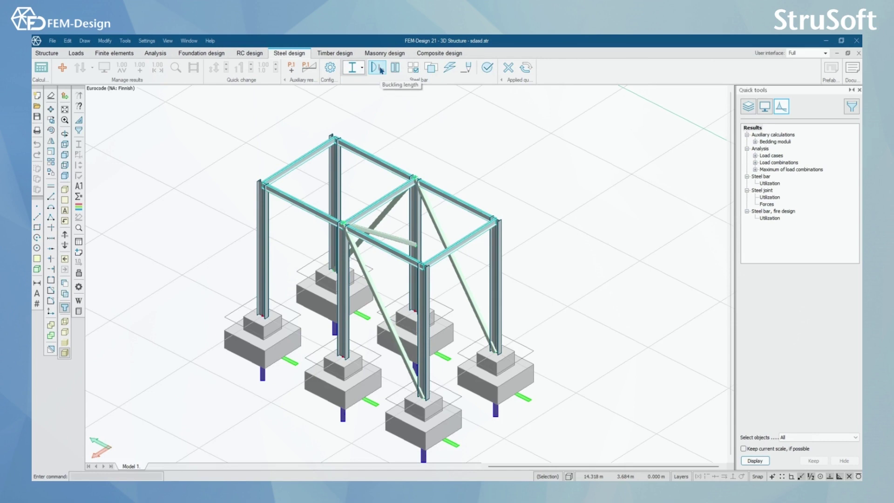
left_click(380, 69)
scroll(304, 281, "up", 3)
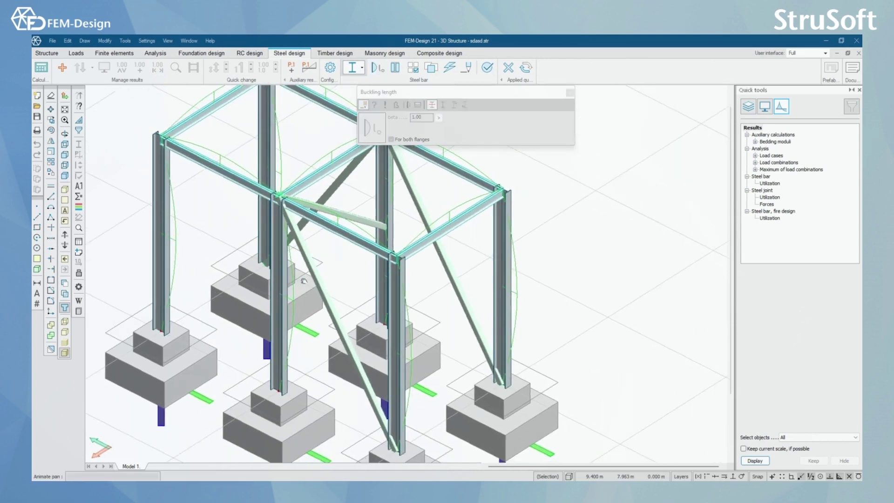
scroll(304, 281, "down", 3)
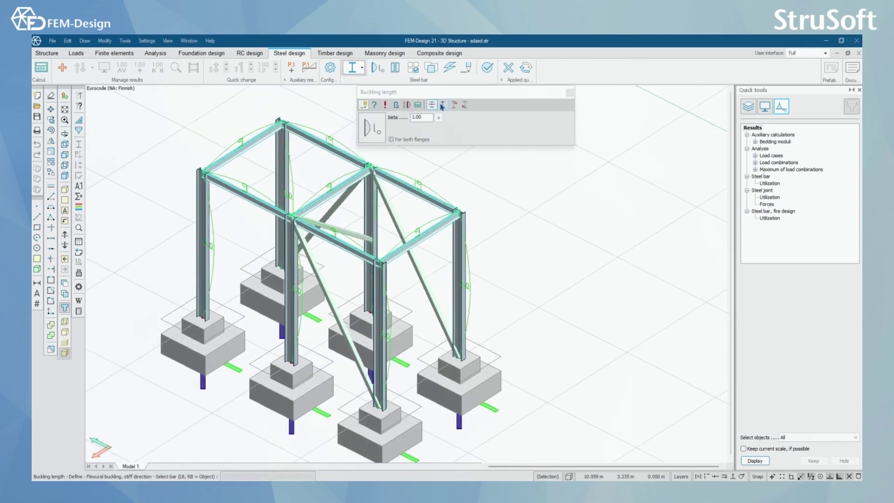
left_click(442, 106)
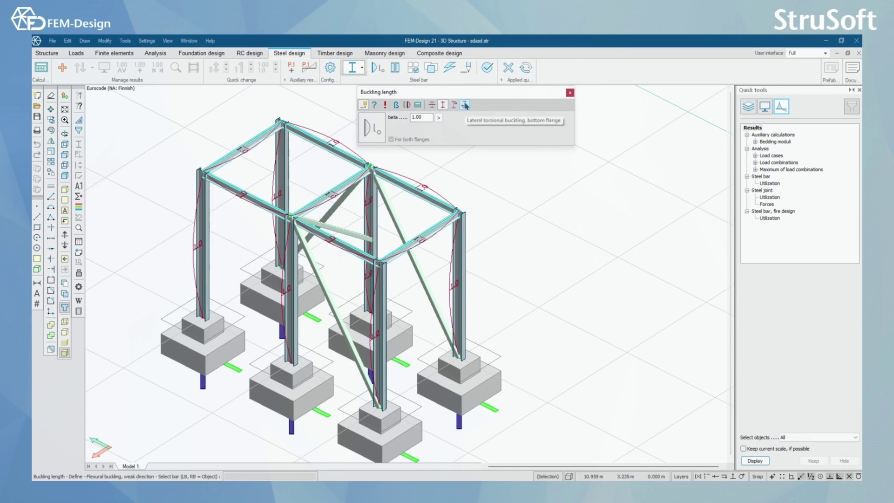
Step: Display the bars' lateral torsional buckling lengths for the bottom and top flanges, and view the steel bar stiffener tool
left_click(464, 105)
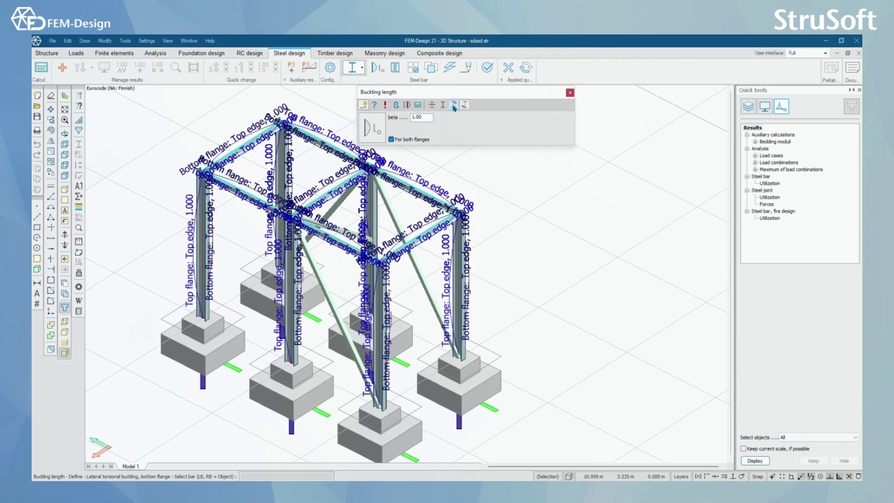
left_click(454, 105)
left_click(570, 92)
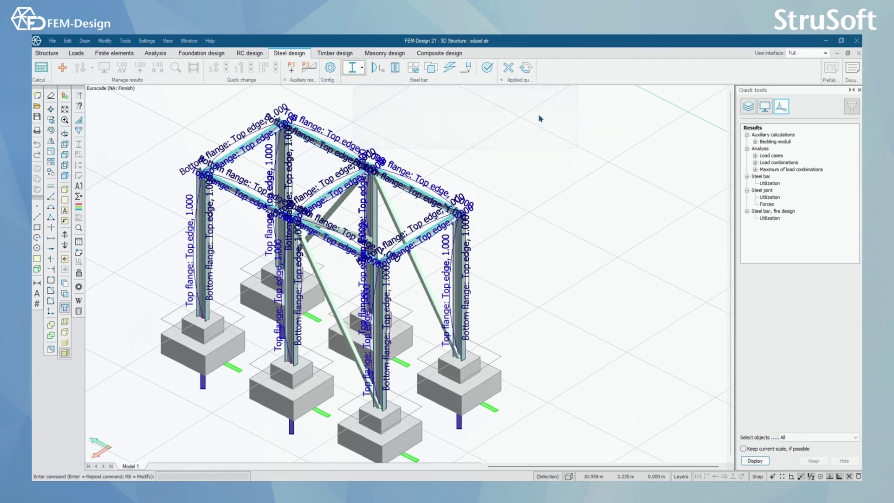
left_click(394, 68)
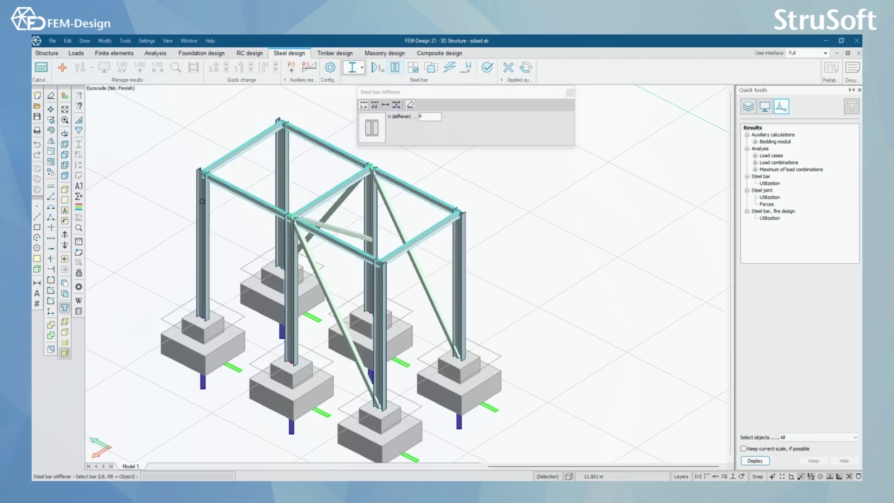
middle_click_drag(276, 211, 307, 240)
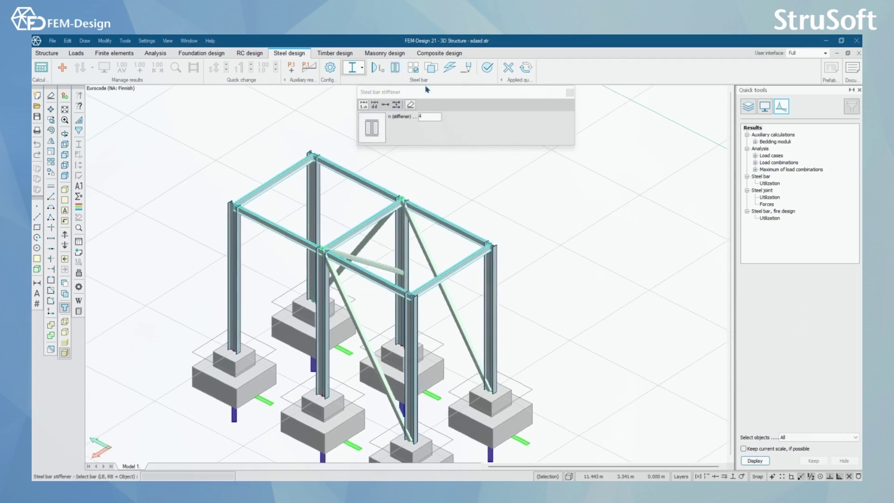
Step: Examine the steel calculation parameters of an end cross beam, including section resistance and buckling curves, and close them unchanged
left_click(417, 70)
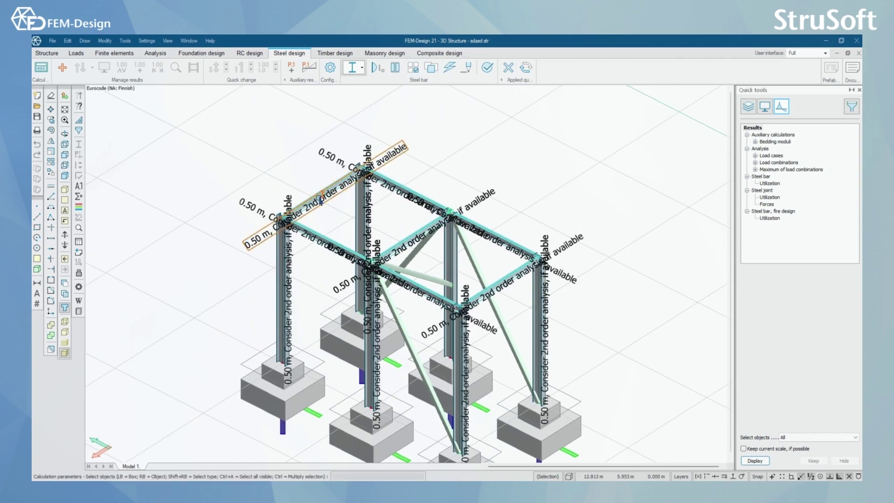
left_click(319, 202)
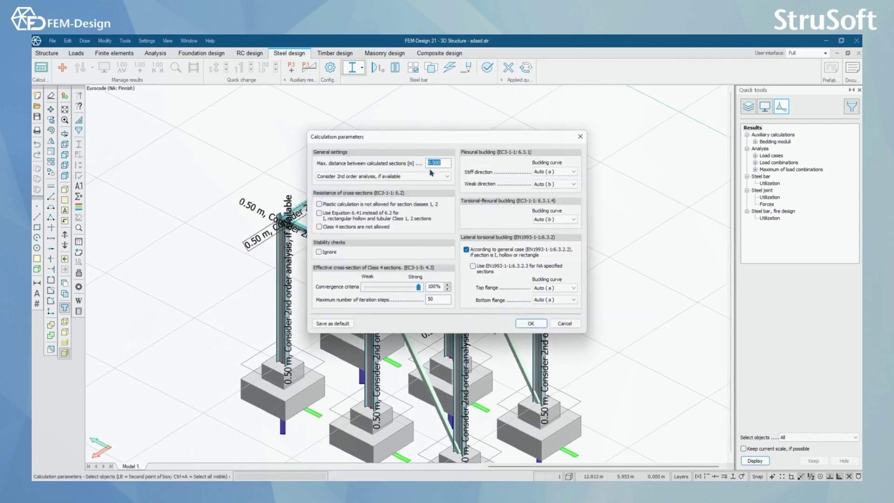
double_click(442, 300)
left_click_drag(471, 139, 453, 108)
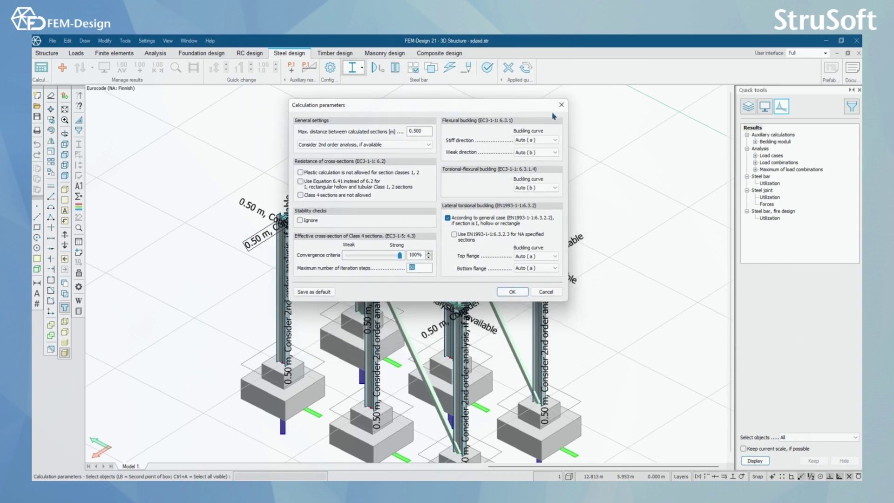
key("Escape")
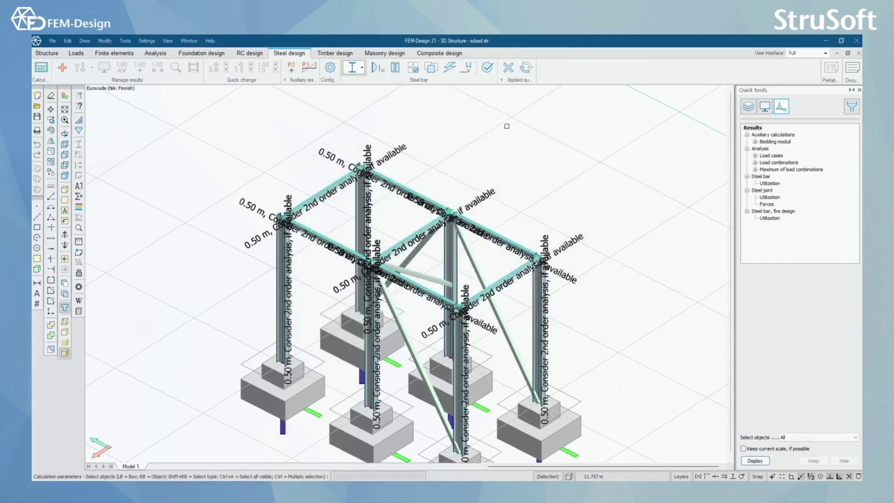
Step: Review the end cross beam's auto design parameters and confirm them with all I sections and a 100 % limit utilization
left_click(450, 69)
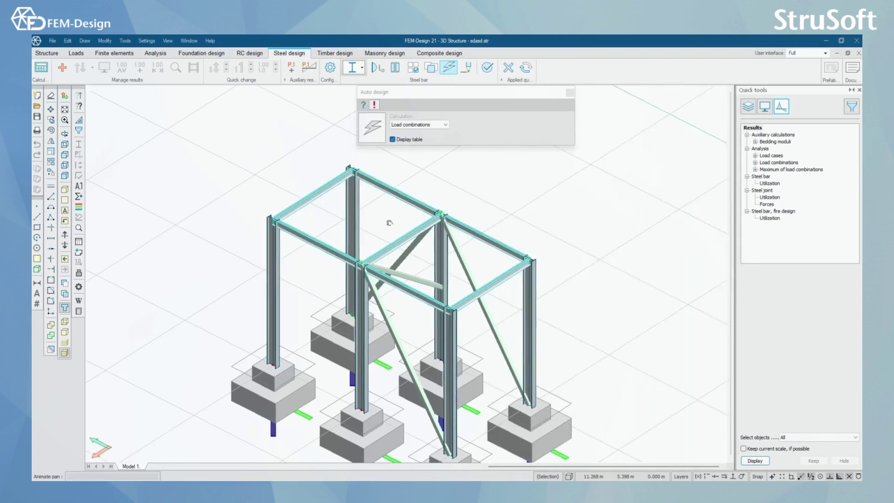
middle_click_drag(389, 222, 374, 225)
left_click(364, 105)
scroll(304, 204, "up", 2)
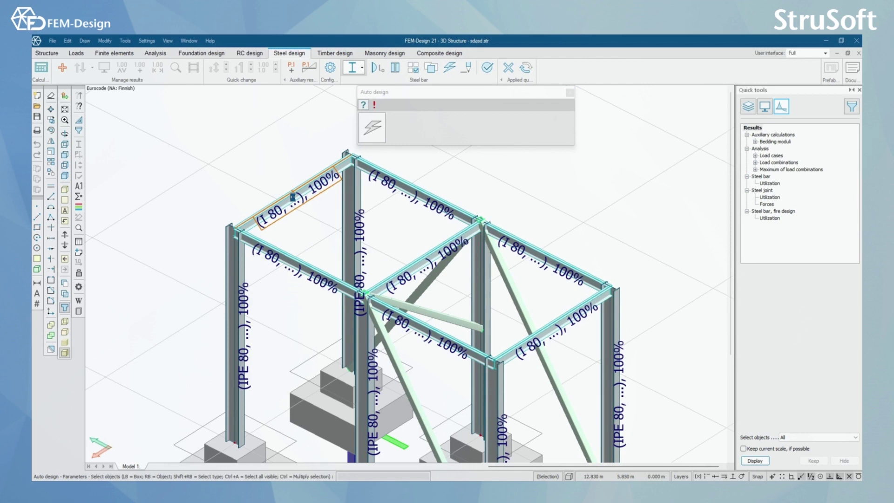
left_click(293, 197)
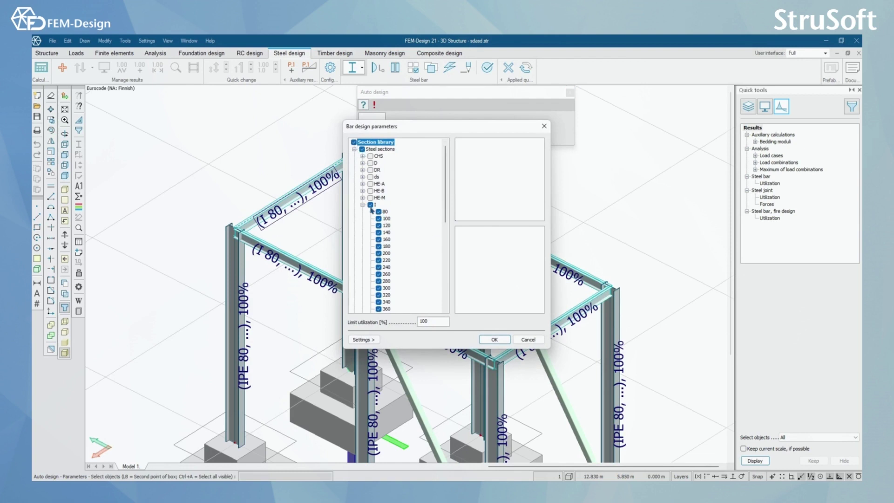
left_click_drag(444, 194, 445, 207)
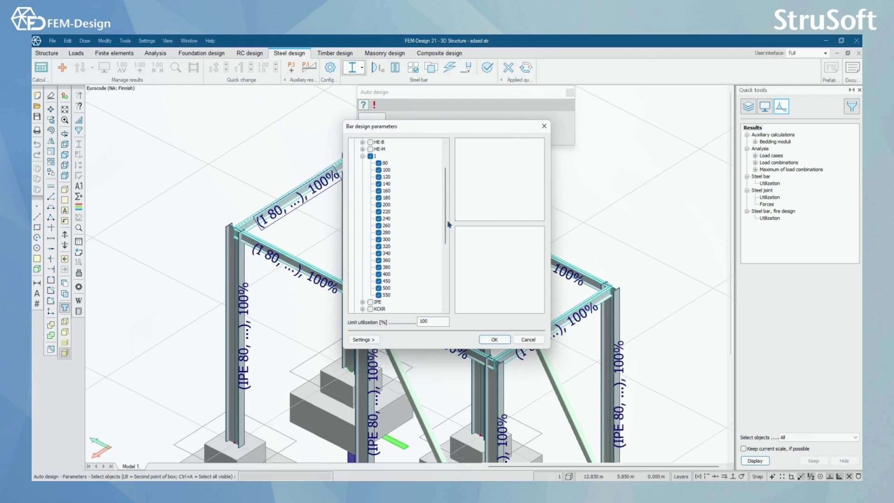
double_click(426, 321)
left_click(494, 340)
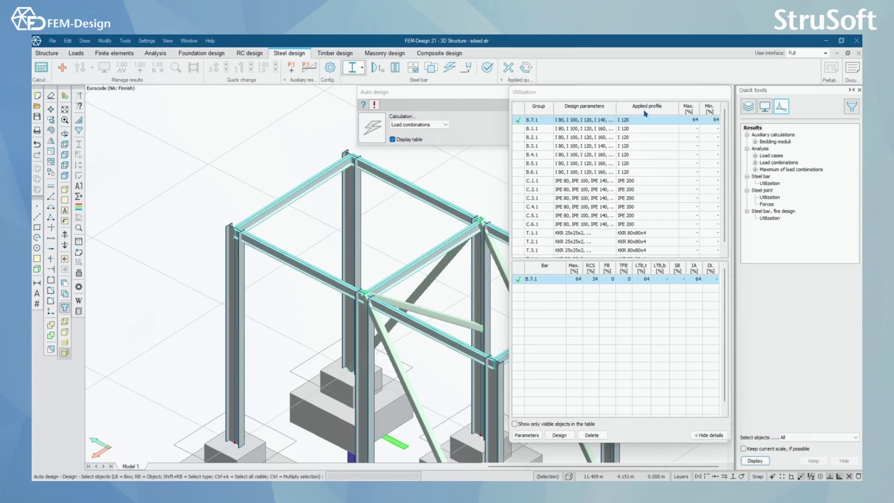
Step: Run the auto design for load combinations on the middle cross beam and the end cross beam at the braced bay
middle_click_drag(461, 275, 405, 251)
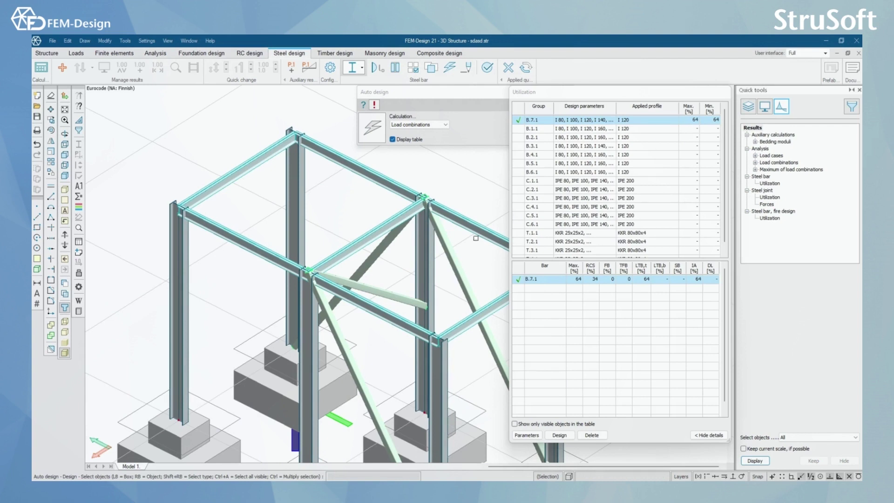
middle_click_drag(400, 240, 356, 206)
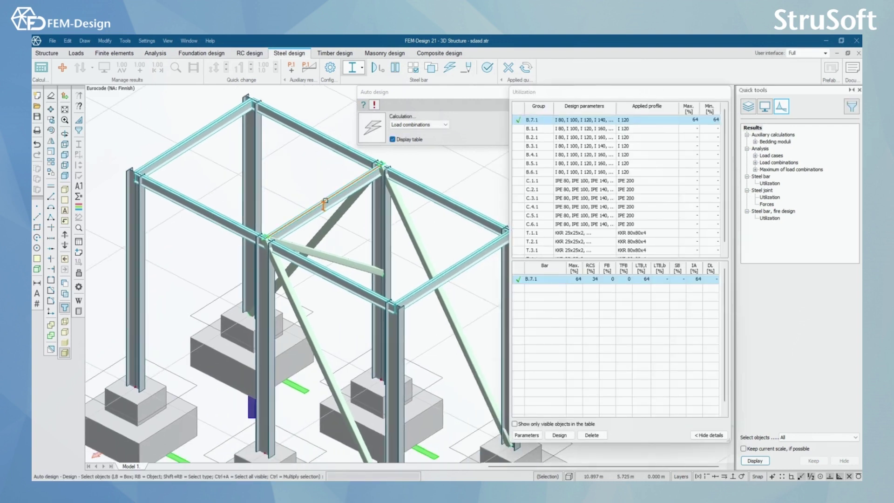
left_click(324, 202)
middle_click_drag(458, 256, 343, 207)
left_click(372, 223)
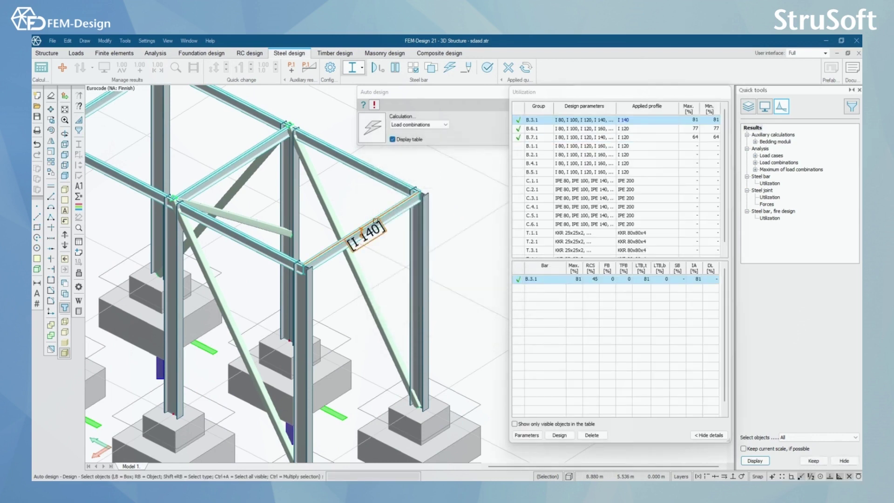
Step: Compare the auto design utilization of beams B.6.1 and B.3.1 and locate them in the model
left_click(632, 130)
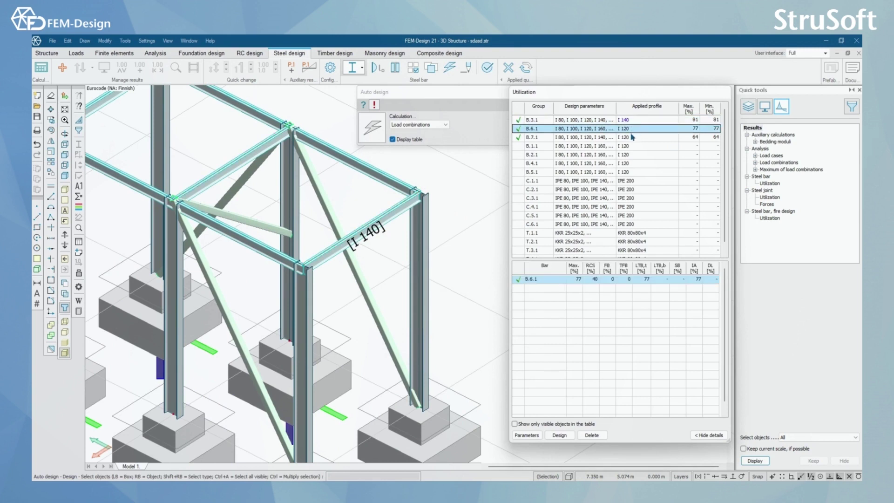
middle_click_drag(398, 255, 578, 182)
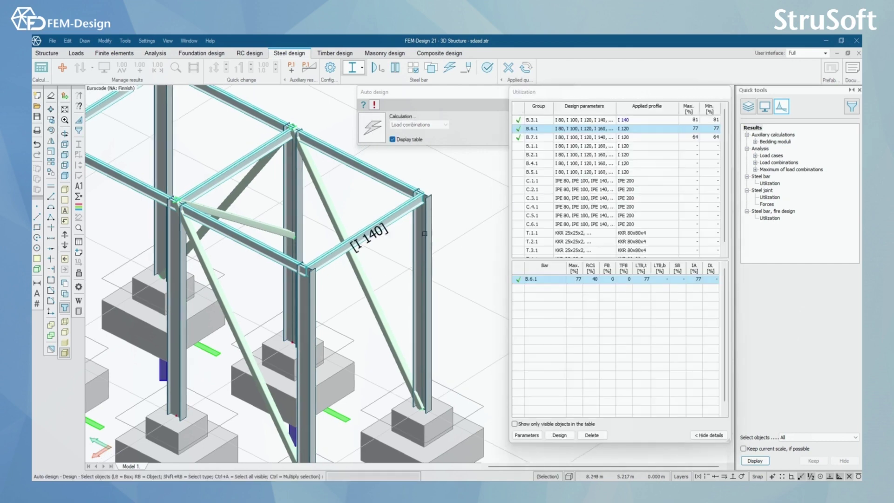
left_click(638, 120)
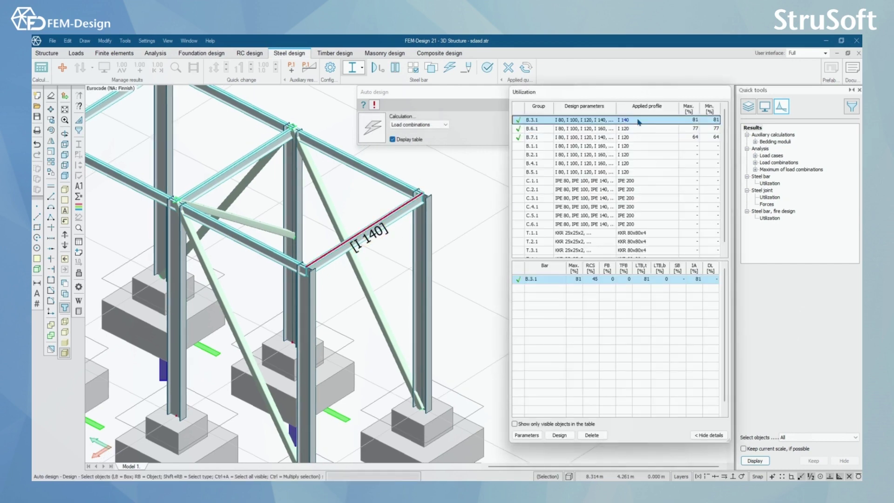
scroll(396, 282, "down", 5)
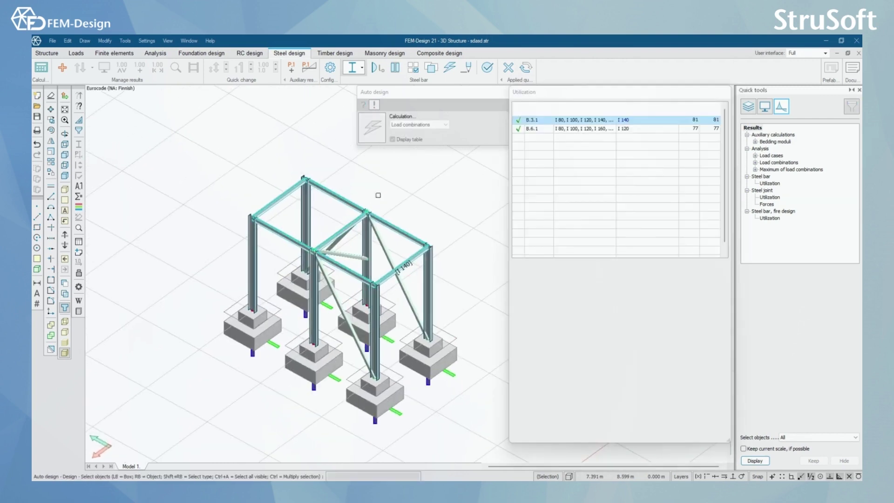
Step: Run the steel bar check for load combinations on a longitudinal roof beam and a corner column
left_click(488, 66)
right_click(346, 230)
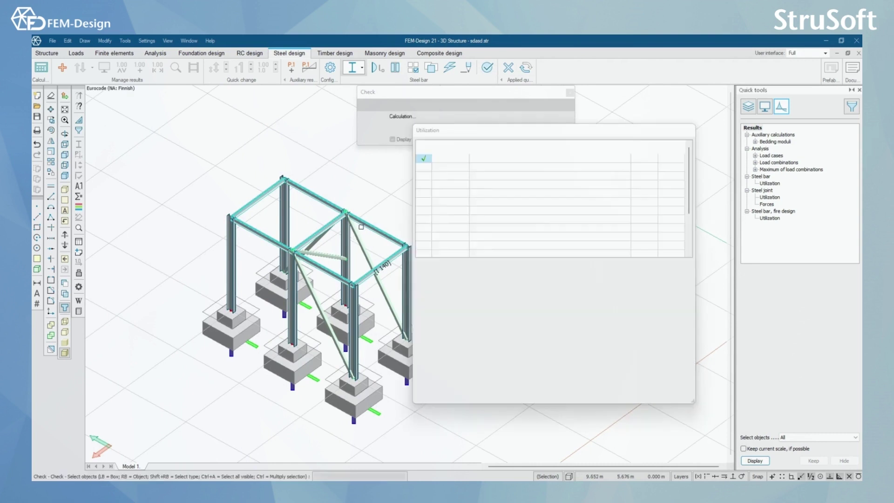
left_click(320, 199)
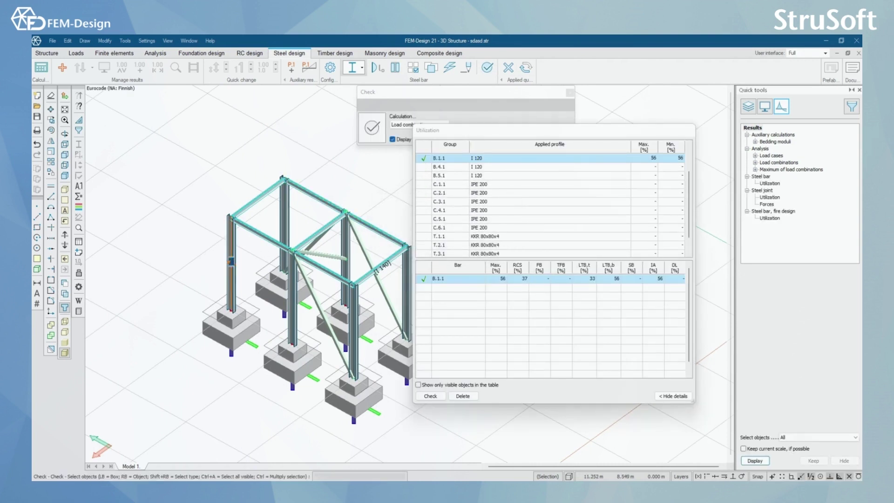
left_click(227, 268)
middle_click_drag(333, 235, 247, 193)
middle_click_drag(229, 261, 256, 259, "shift")
middle_click_drag(280, 229, 334, 235)
scroll(286, 242, "up", 2)
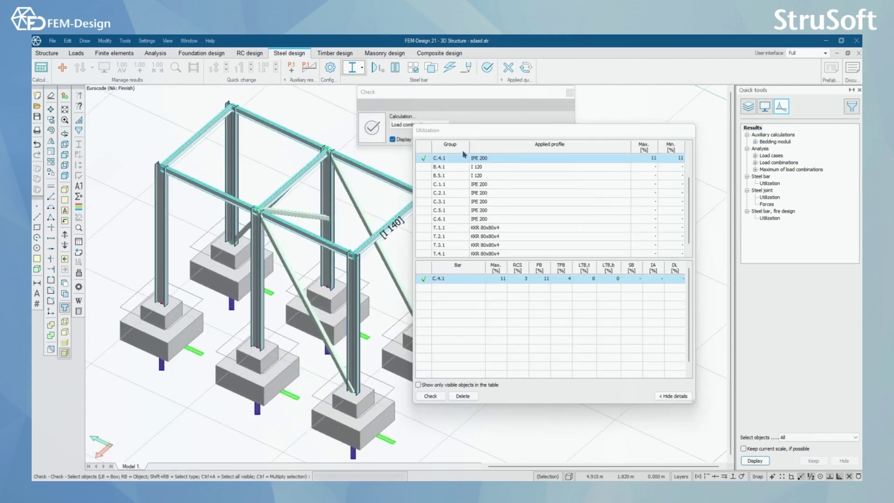
Step: Switch to steel bar fire design and open the fire calculation parameters of the middle cross beam
left_click(361, 69)
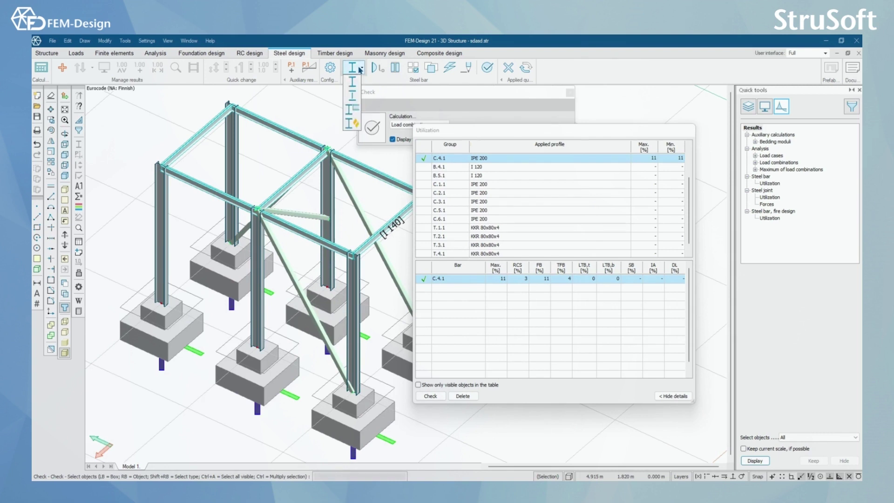
left_click(355, 124)
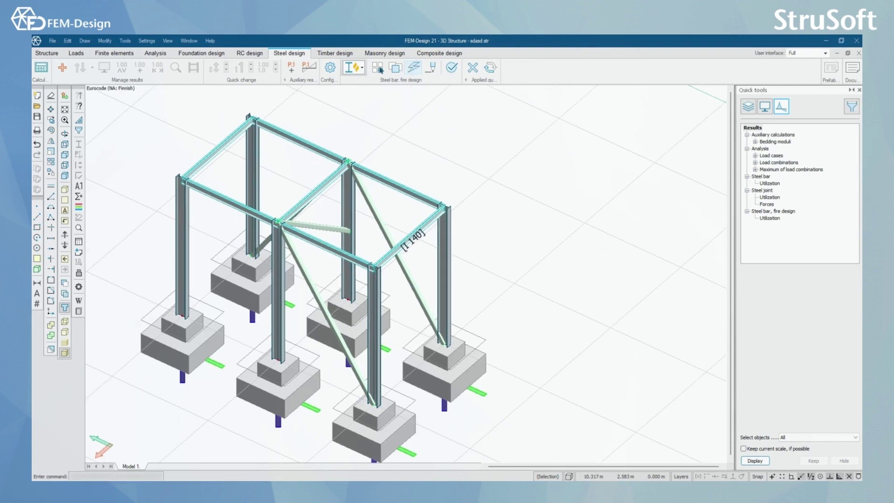
left_click(378, 69)
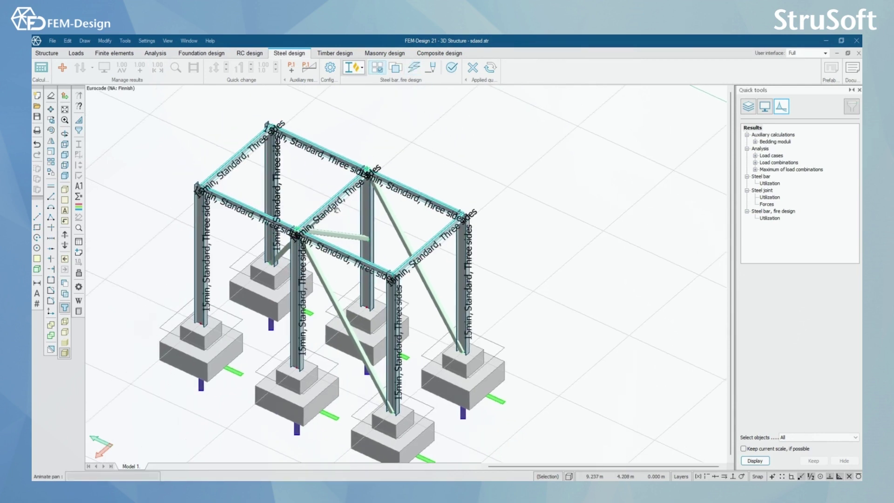
left_click(336, 204)
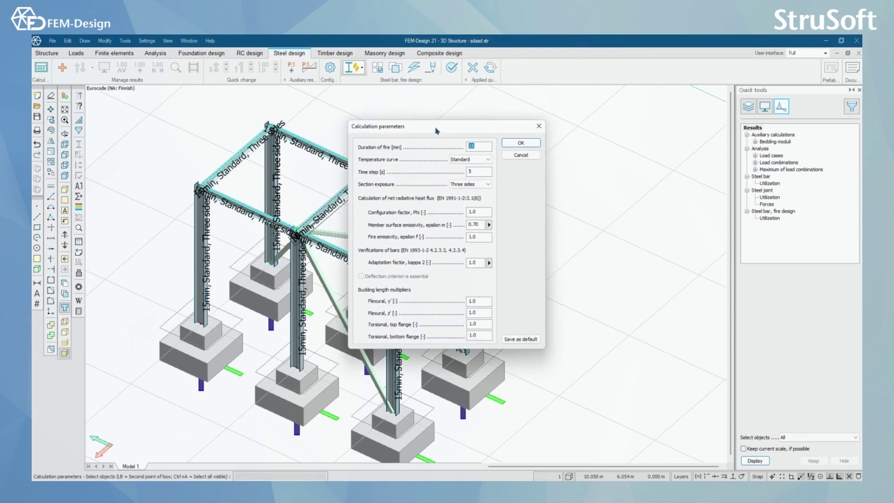
Step: Examine the fire duration, time step, section exposure options and radiative heat flux factors, and accept the parameters unchanged
left_click_drag(437, 131, 493, 106)
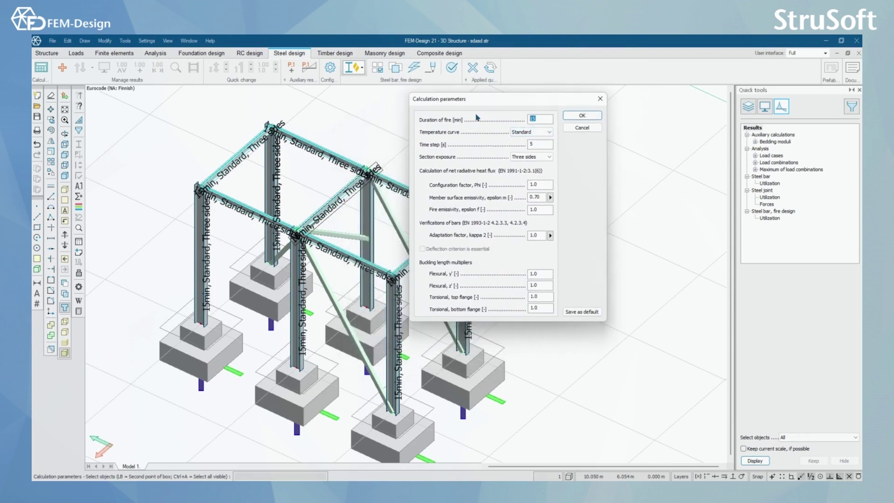
key("Tab")
key("Tab")
left_click_drag(552, 98, 578, 87)
left_click(564, 149)
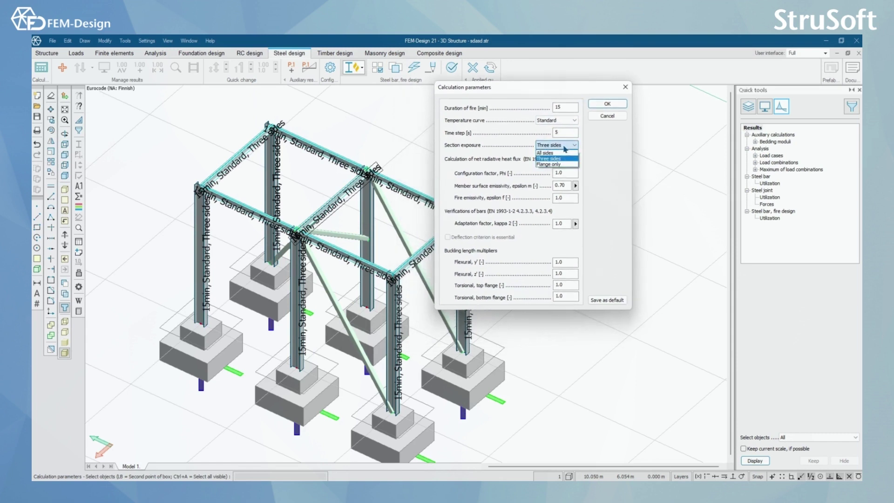
left_click(564, 147)
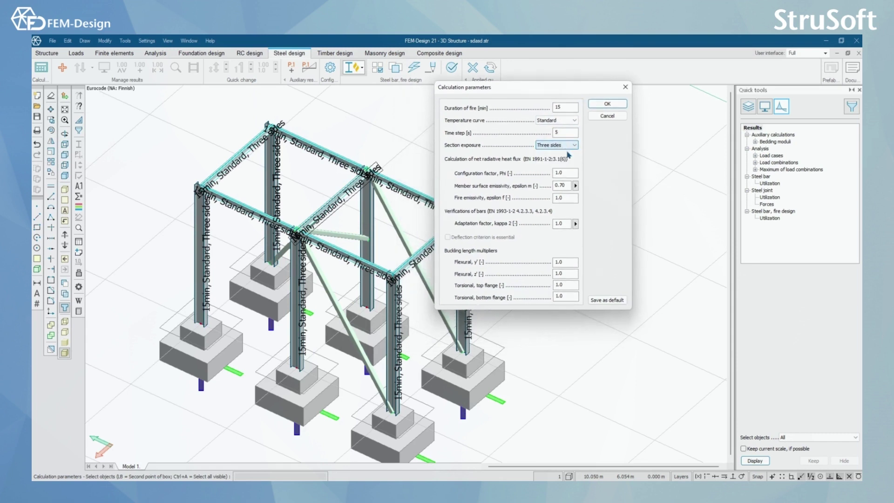
key("Tab")
left_click(568, 201)
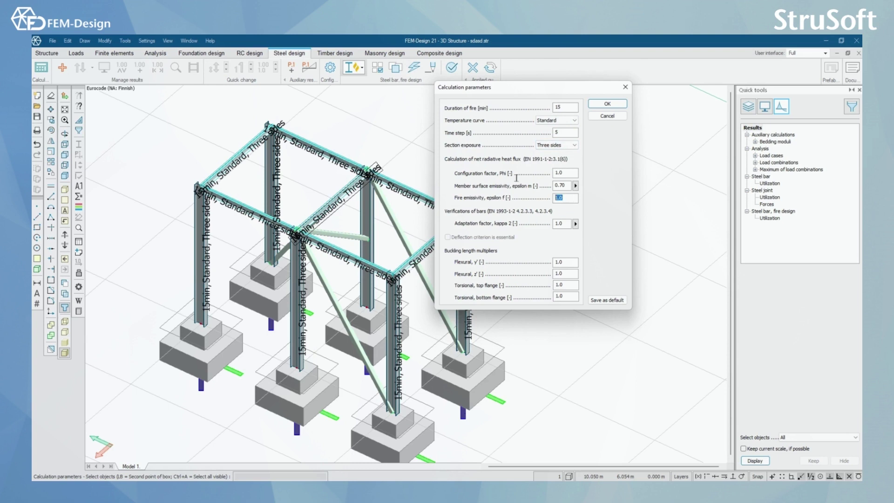
key("shift+Tab")
key("shift+Tab")
left_click(606, 103)
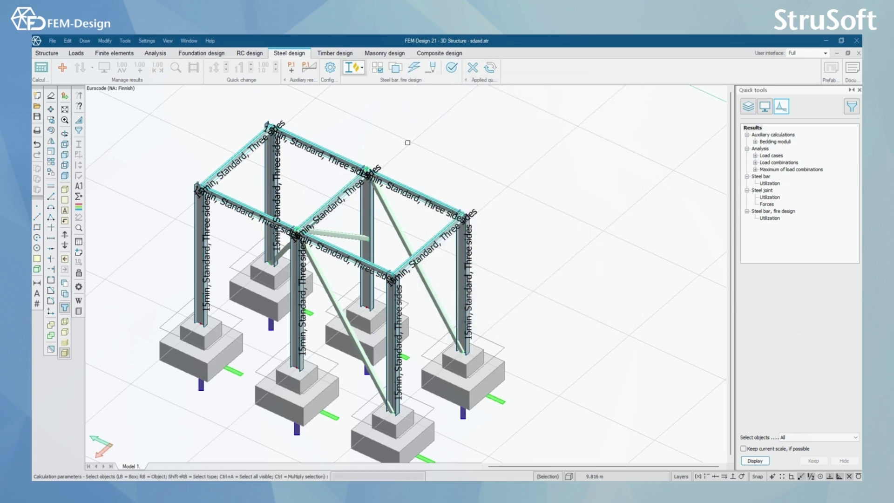
Step: Open the fire auto design parameters of the middle cross beam and accept maximum temperature calculation with 20 °C steps and 100% limit utilization
left_click(414, 68)
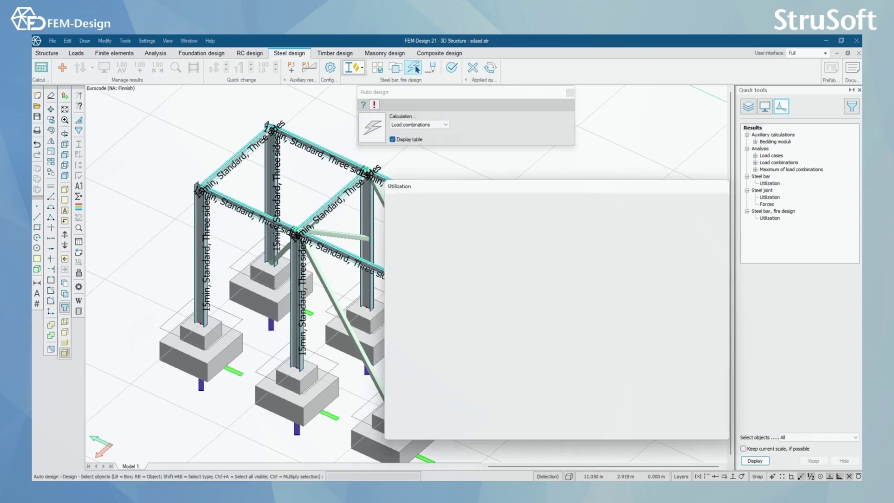
left_click(364, 105)
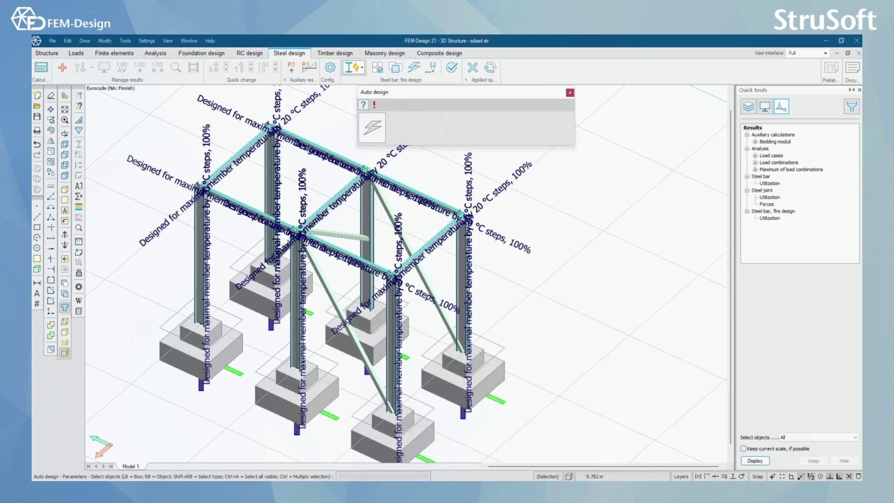
left_click(336, 200)
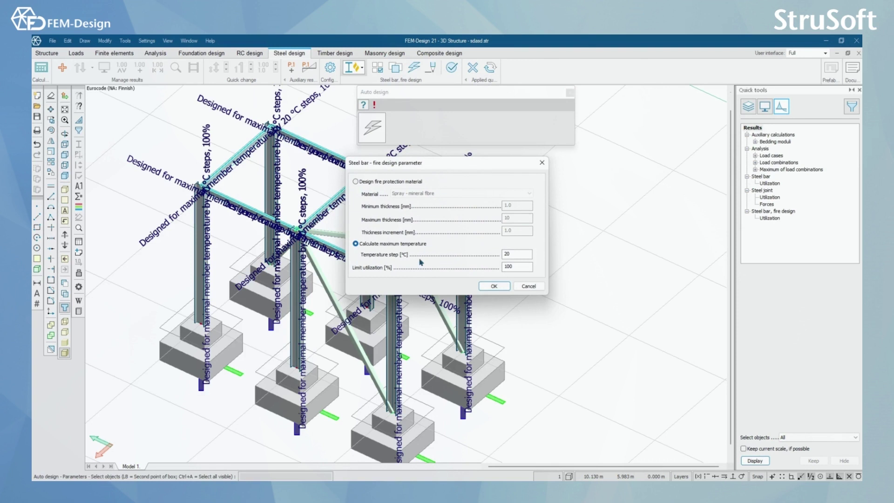
left_click(493, 286)
Step: Run the fire auto design for load combinations on the middle cross beam
left_click(372, 127)
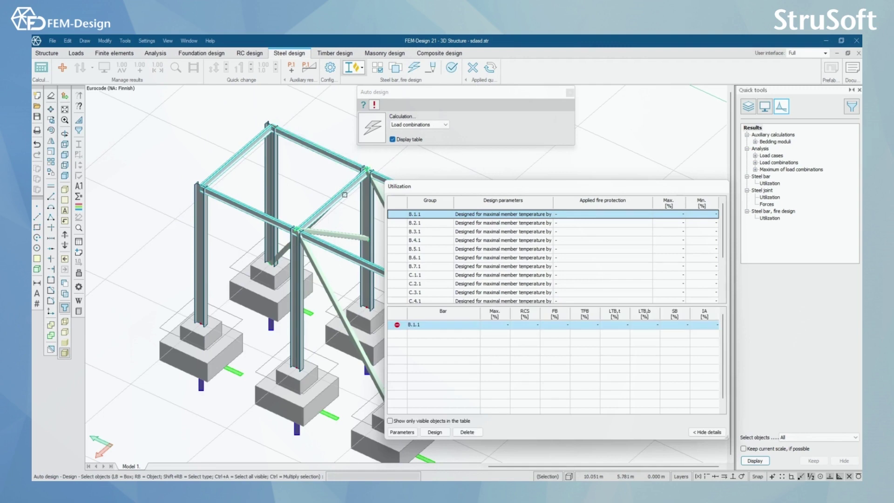
scroll(346, 209, "up", 2)
middle_click_drag(341, 223, 314, 179, "shift")
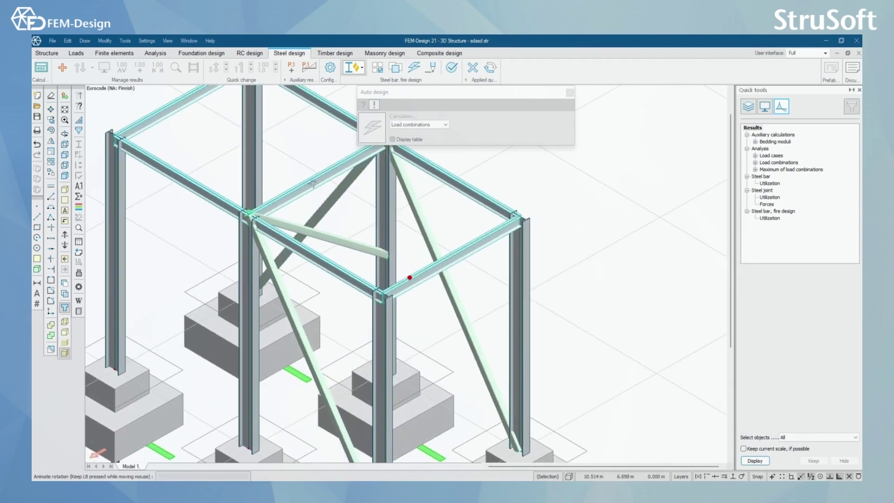
right_click(313, 177)
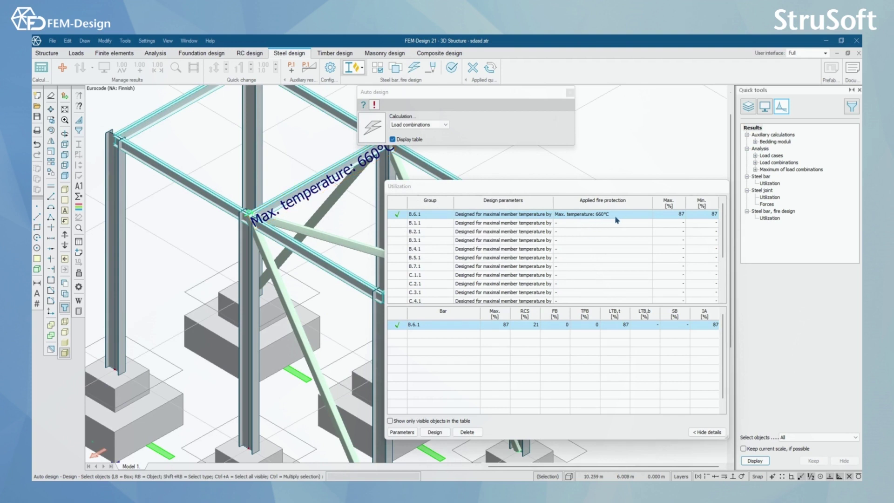
Step: Display the steel bar utilization on the model for the maximum of load combinations
scroll(308, 199, "down", 5)
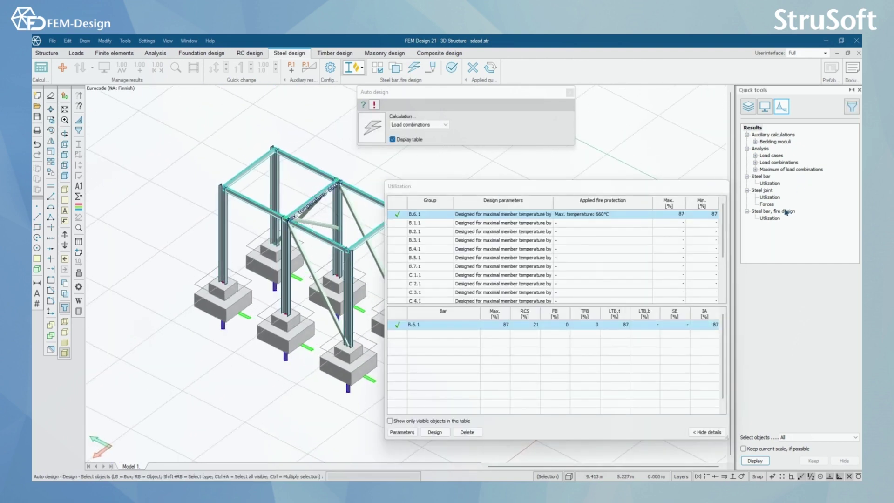
left_click(769, 183)
left_click(762, 462)
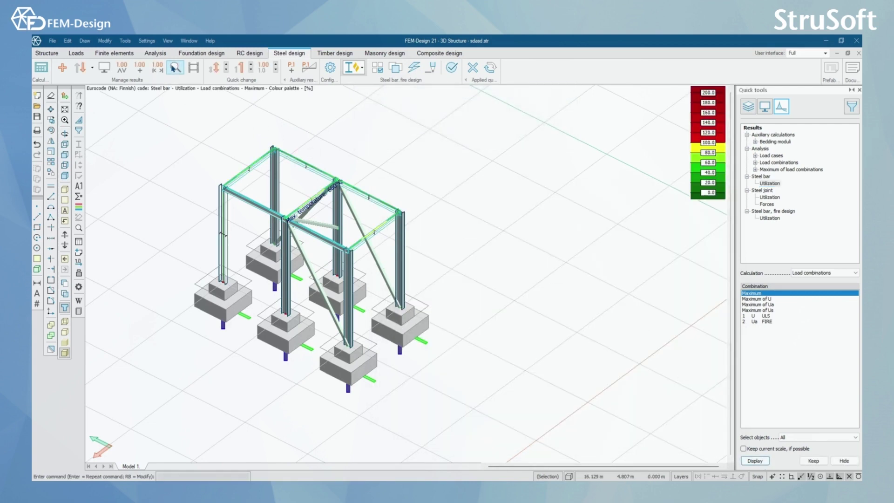
Step: Open the detailed design result of the middle cross beam B.6.1
left_click(175, 68)
scroll(279, 201, "up", 3)
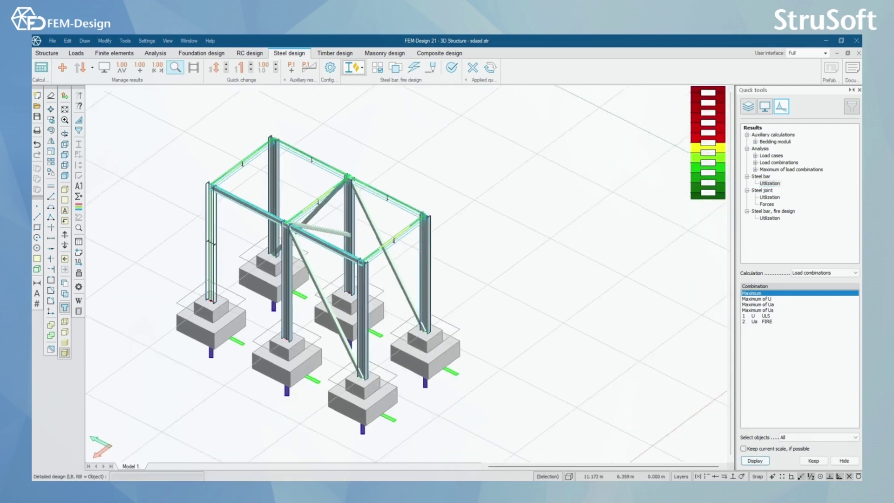
left_click(330, 203)
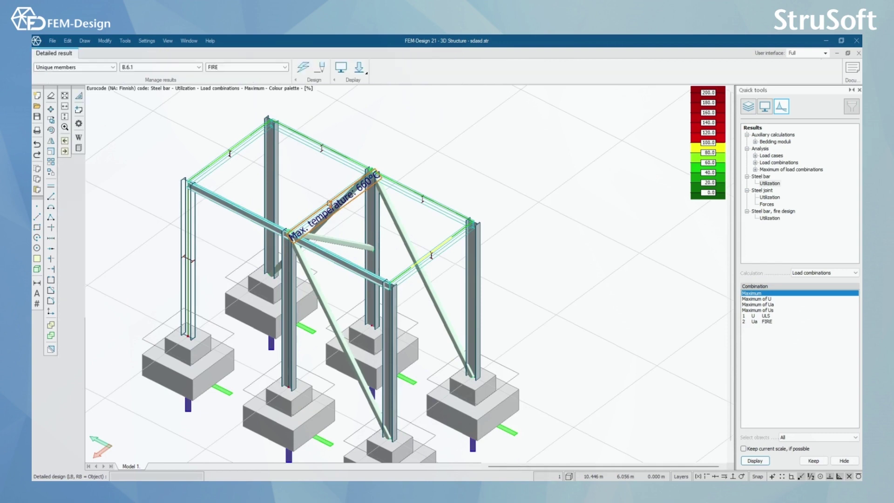
left_click(328, 201)
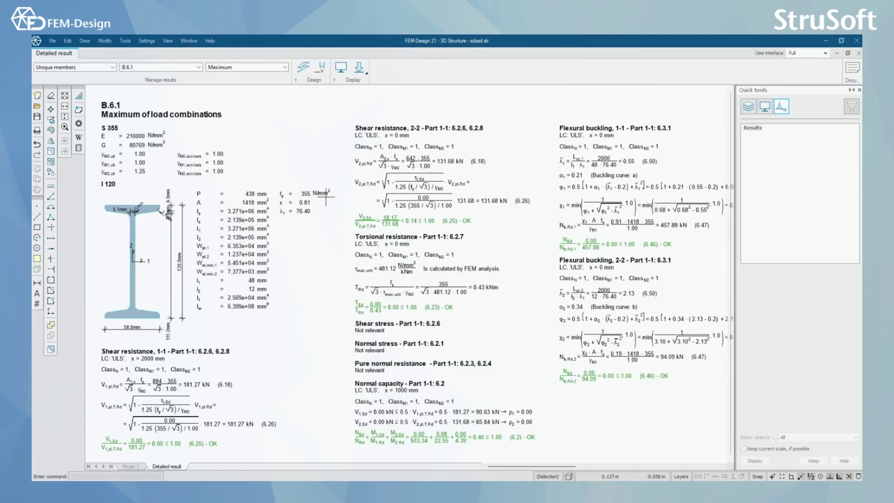
Step: Examine the detailed result of B.6.1 from the section data through the resistance, buckling and interaction checks to the utilization summary graph
scroll(335, 284, "down", 1)
middle_click_drag(449, 381, 429, 342)
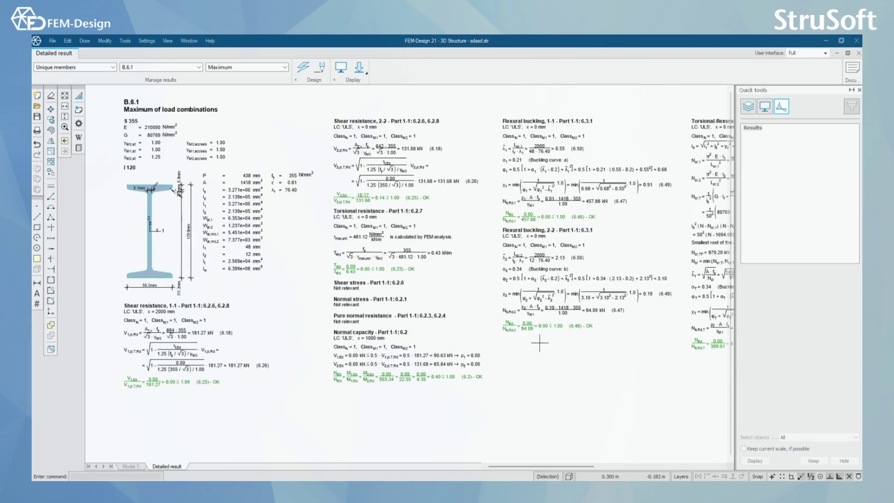
middle_click_drag(507, 353, 204, 344)
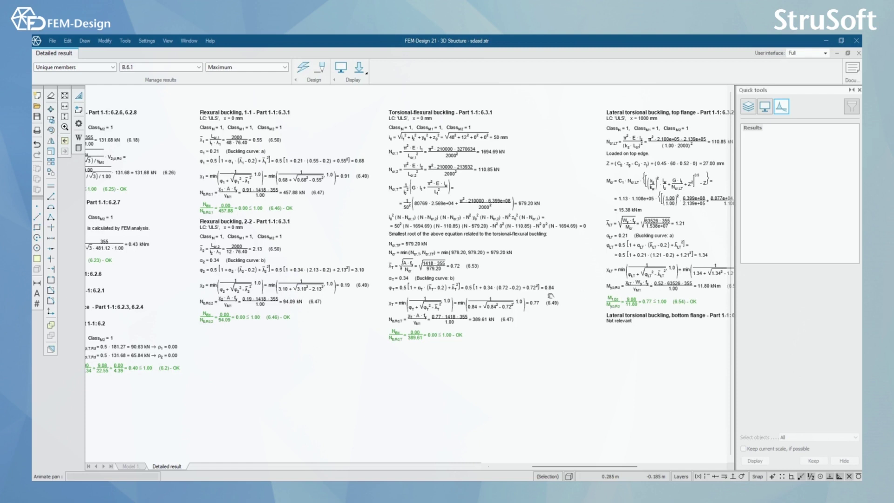
middle_click_drag(420, 376, 411, 377)
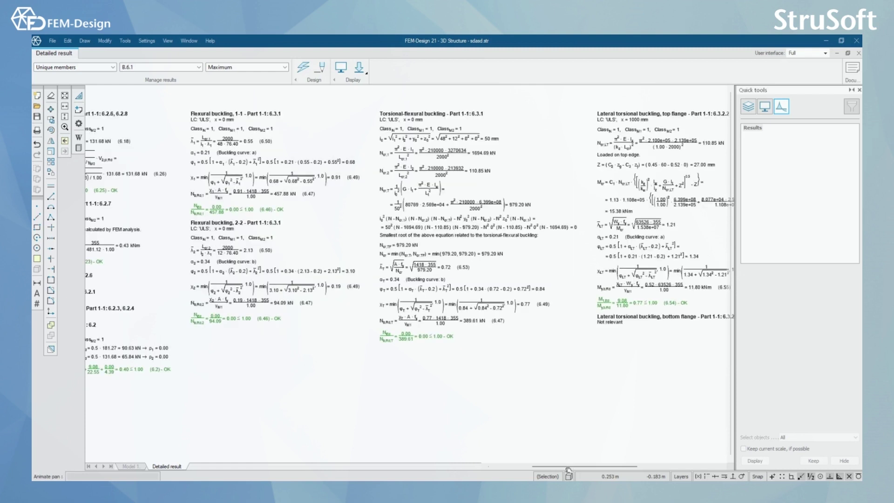
left_click_drag(599, 467, 707, 474)
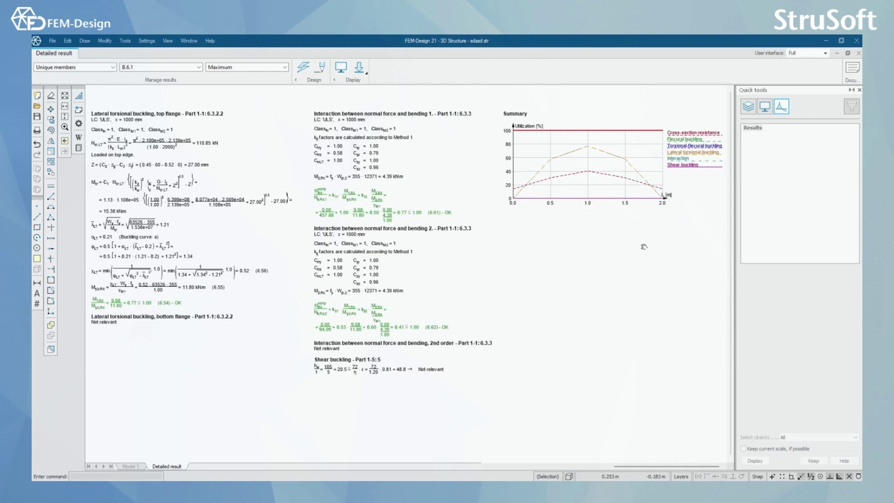
middle_click_drag(644, 246, 589, 253)
scroll(618, 158, "up", 1)
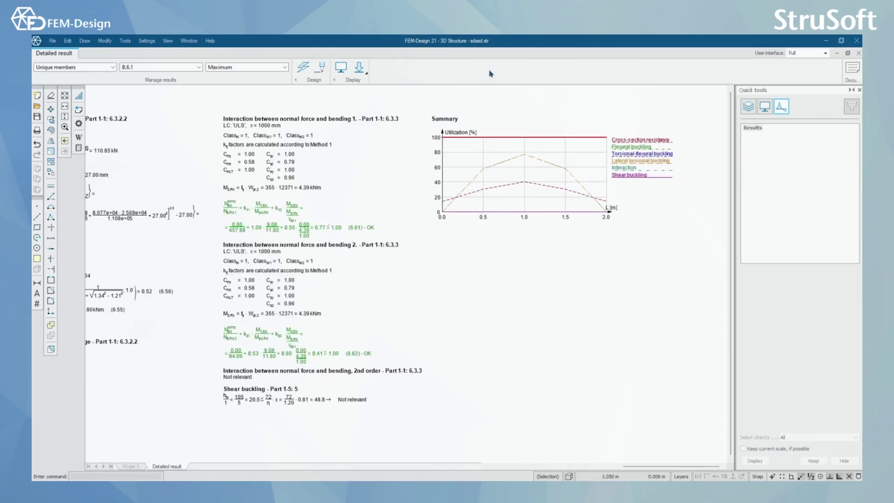
Step: Review the detailed result of B.6.1 for the FIRE load combination and return to the model
left_click(251, 69)
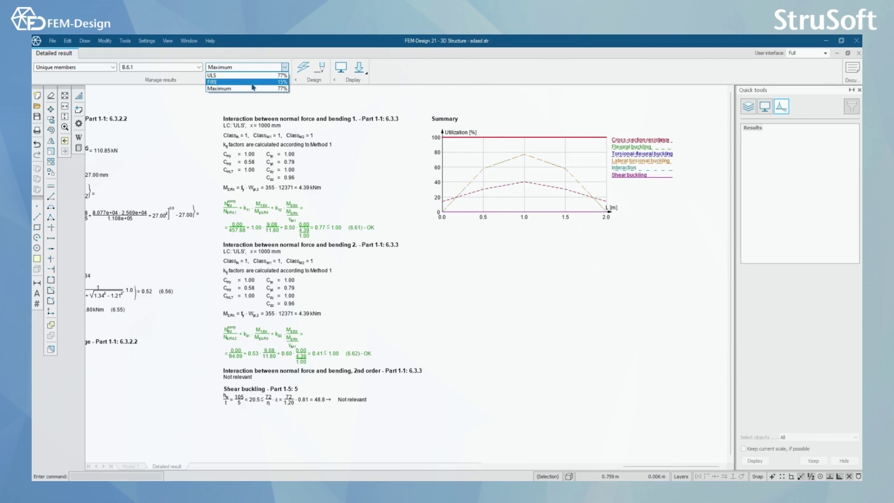
left_click(252, 84)
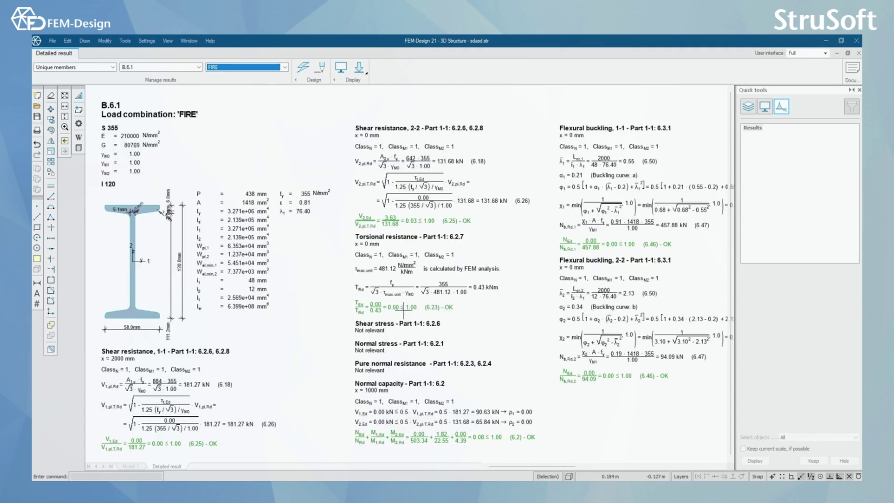
scroll(403, 308, "down", 1)
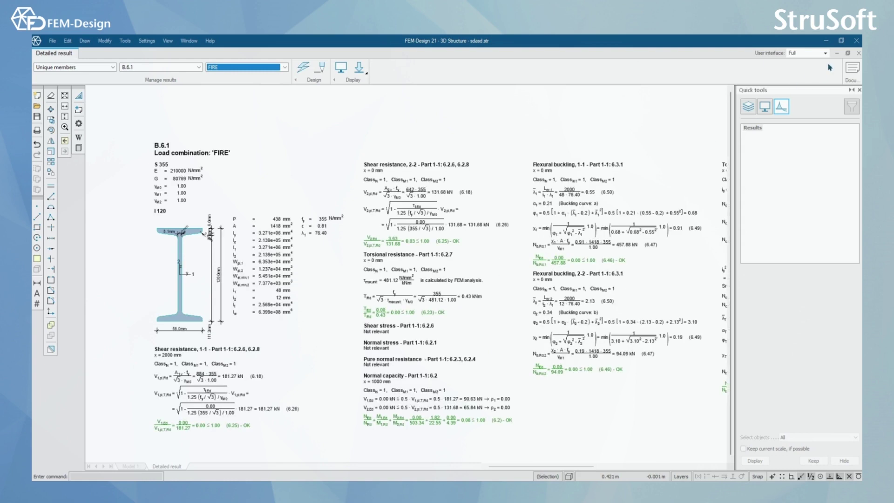
left_click(859, 53)
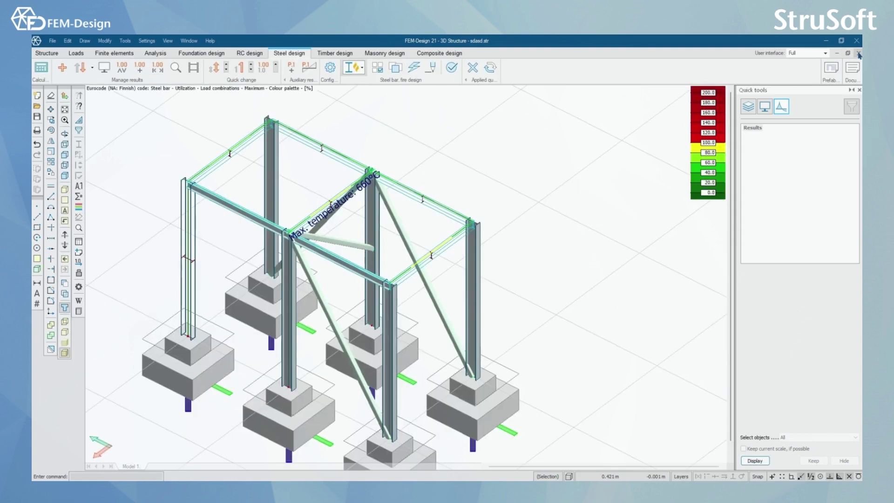
scroll(442, 231, "down", 2)
middle_click_drag(409, 277, 417, 264, "shift")
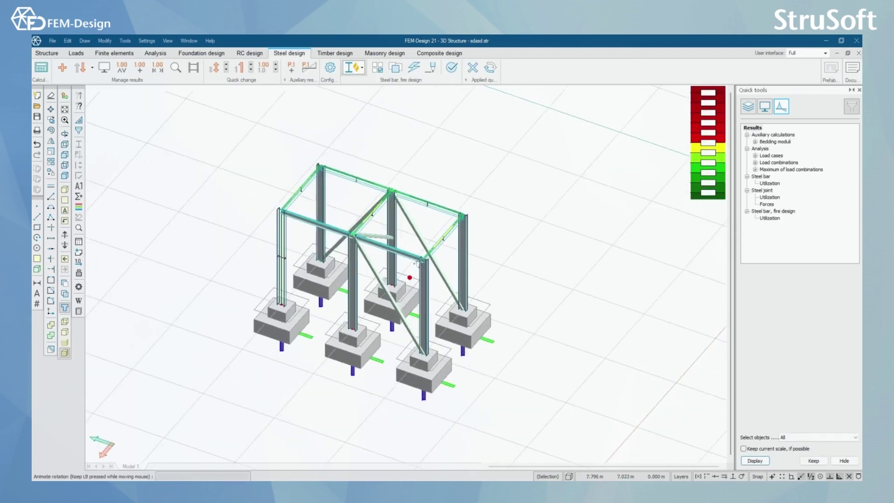
scroll(400, 275, "up", 4)
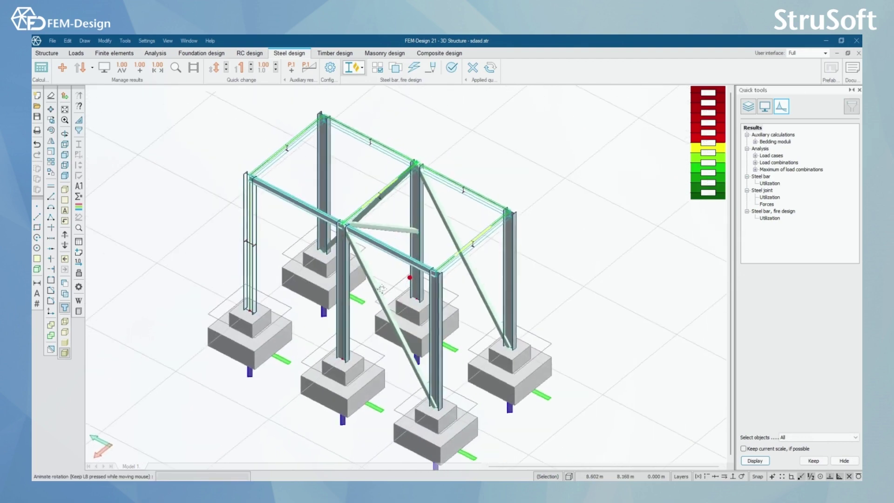
middle_click_drag(381, 288, 377, 292, "shift")
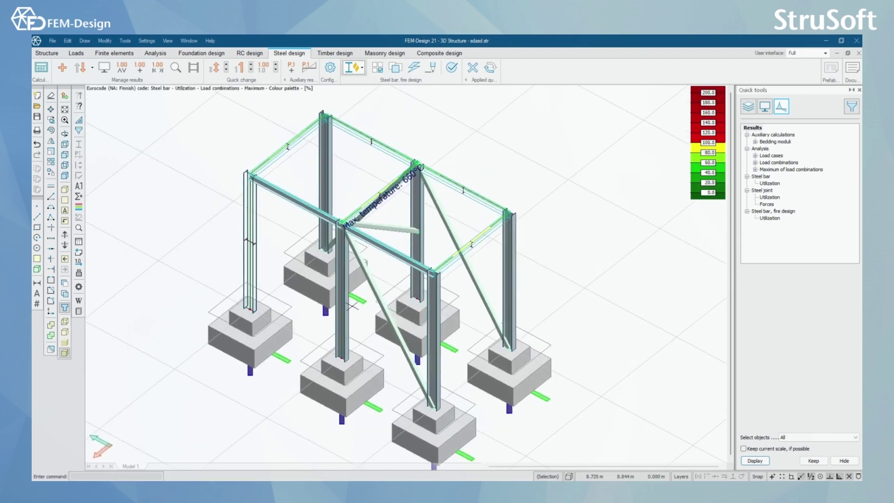